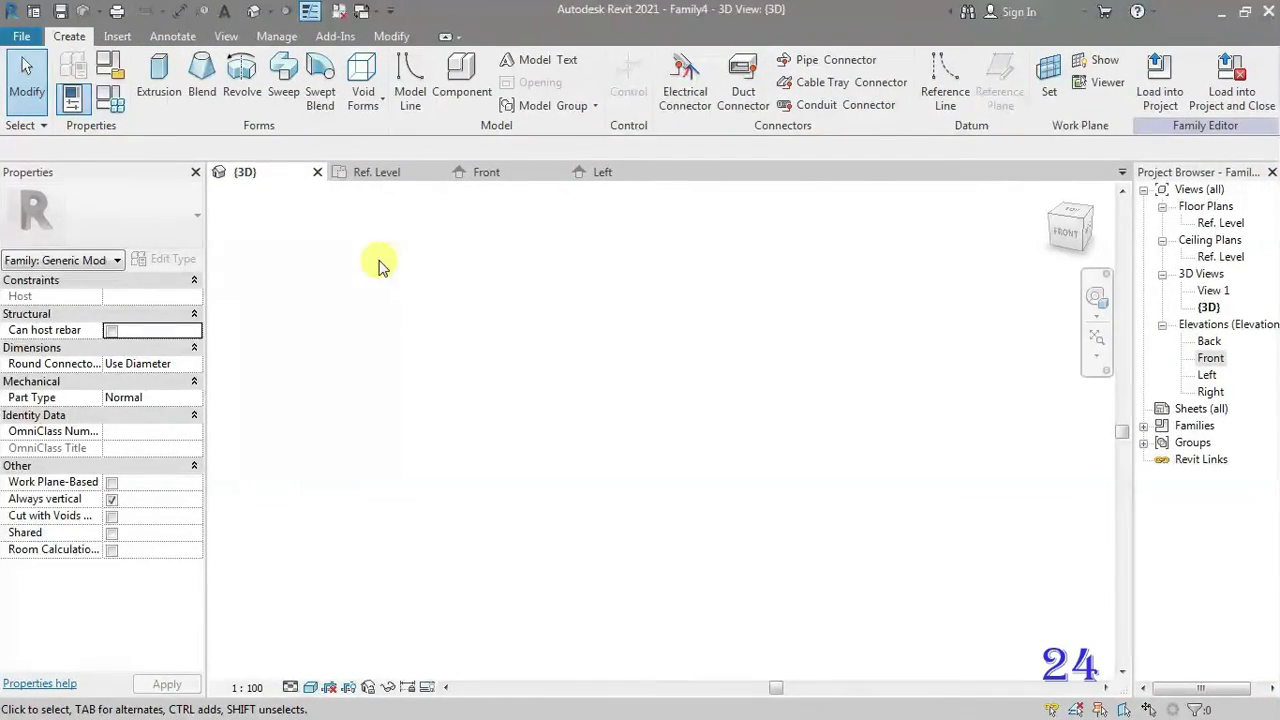
# Start a new Swept Blend form, dismissing the save reminder without saving.
pyautogui.click(204, 99)
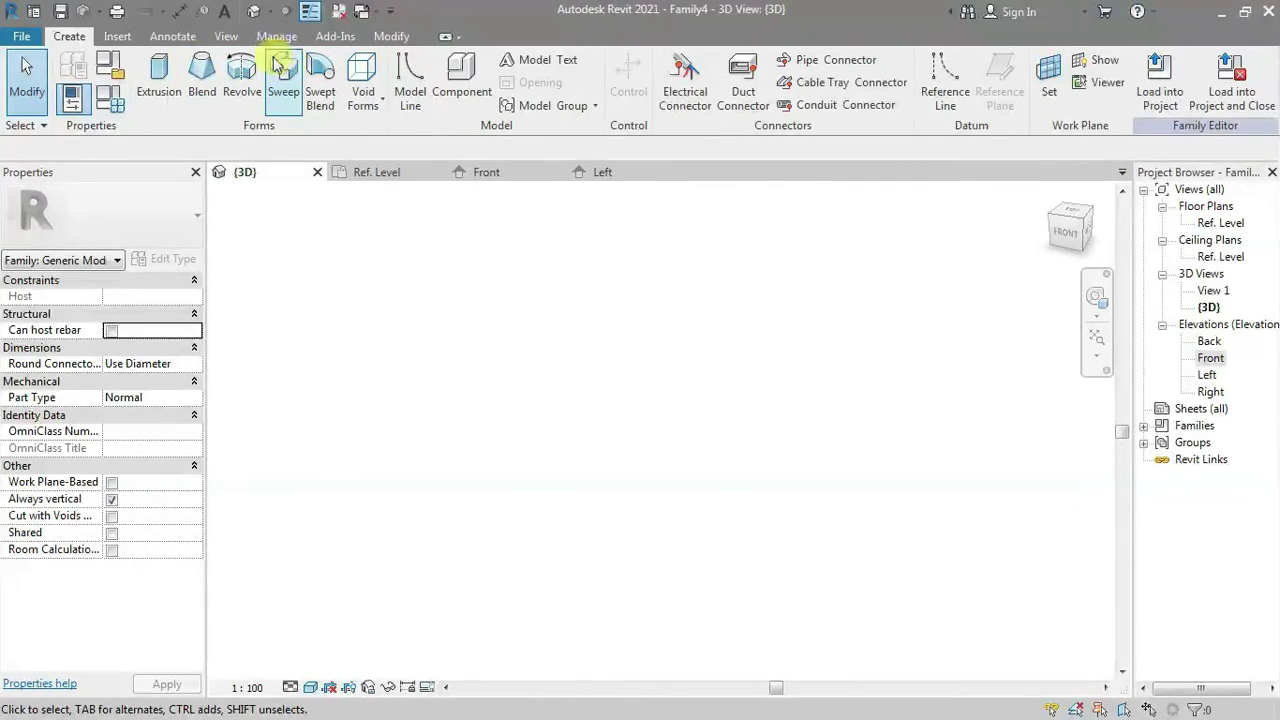
pyautogui.click(328, 92)
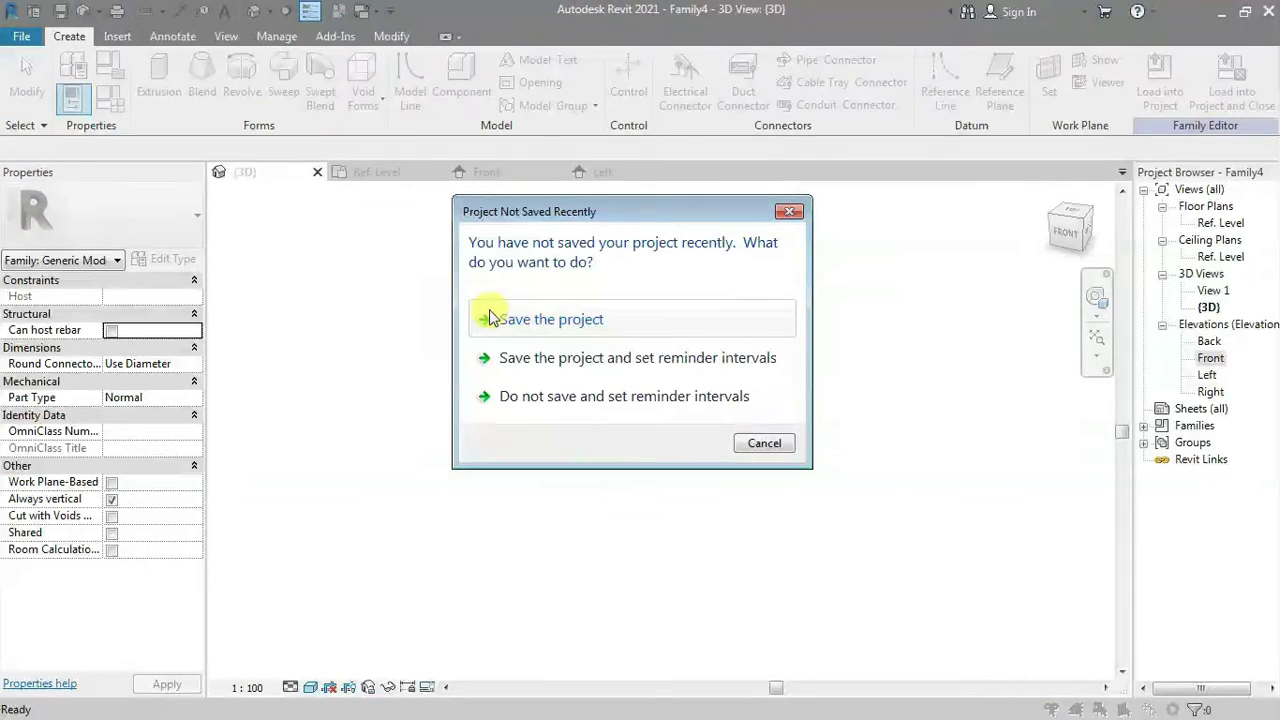
pyautogui.click(791, 213)
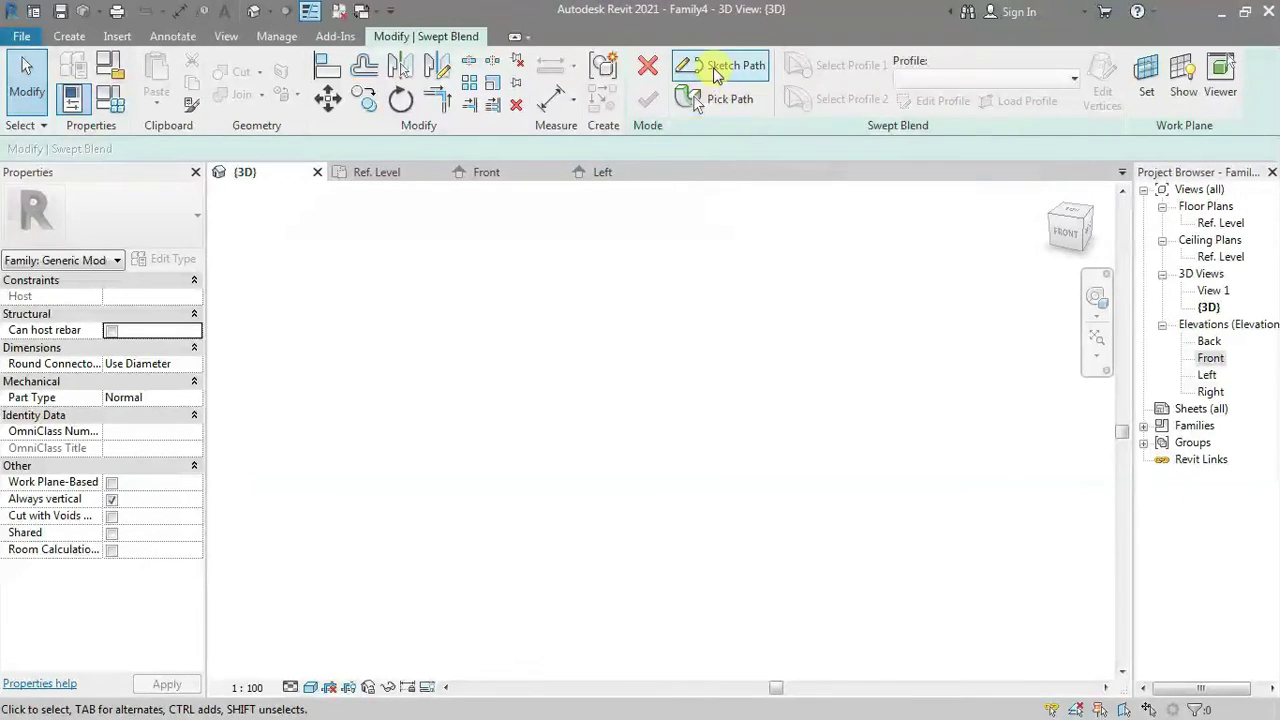
# Abandon an empty path sketch by finishing it and quitting sketching at the error.
pyautogui.click(716, 70)
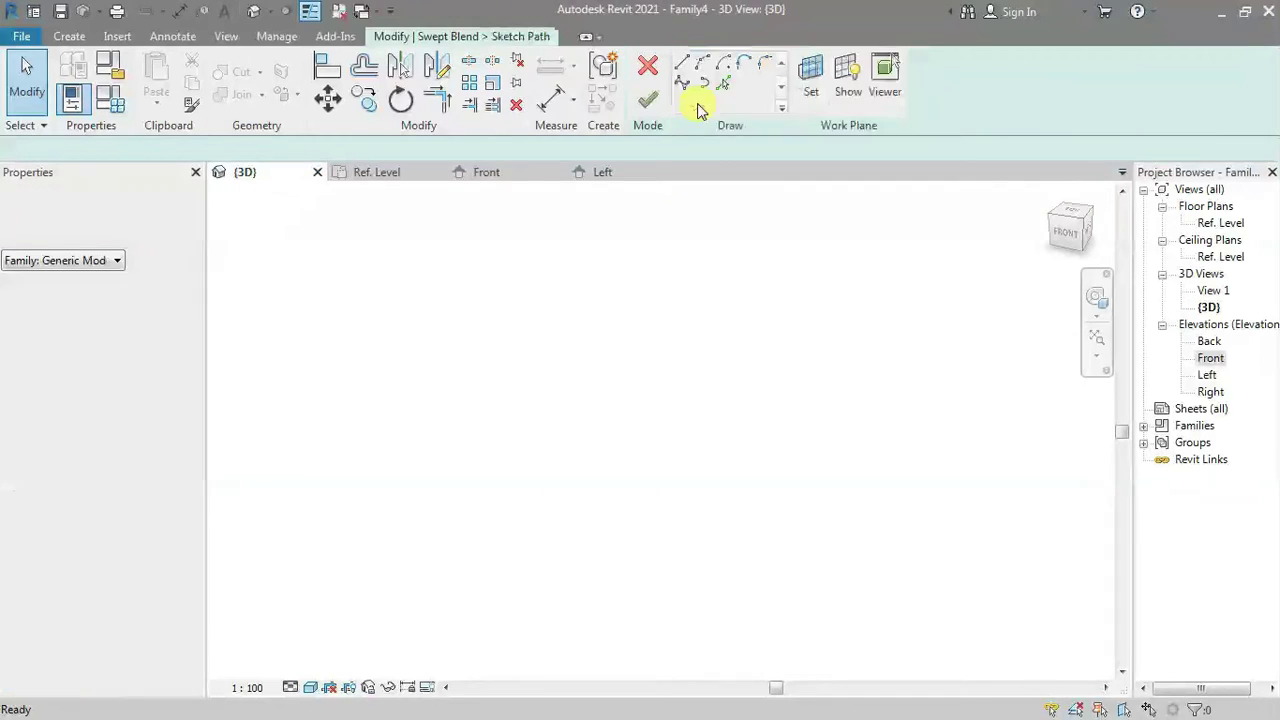
pyautogui.click(681, 63)
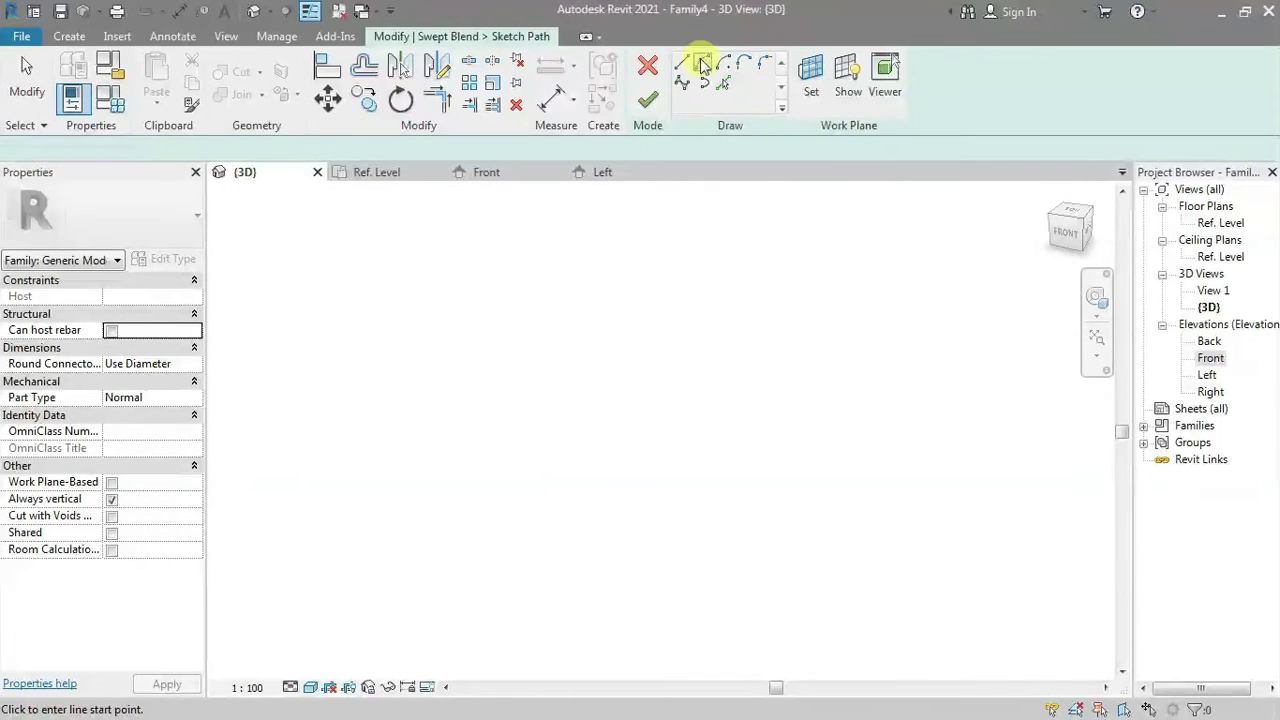
pyautogui.click(650, 100)
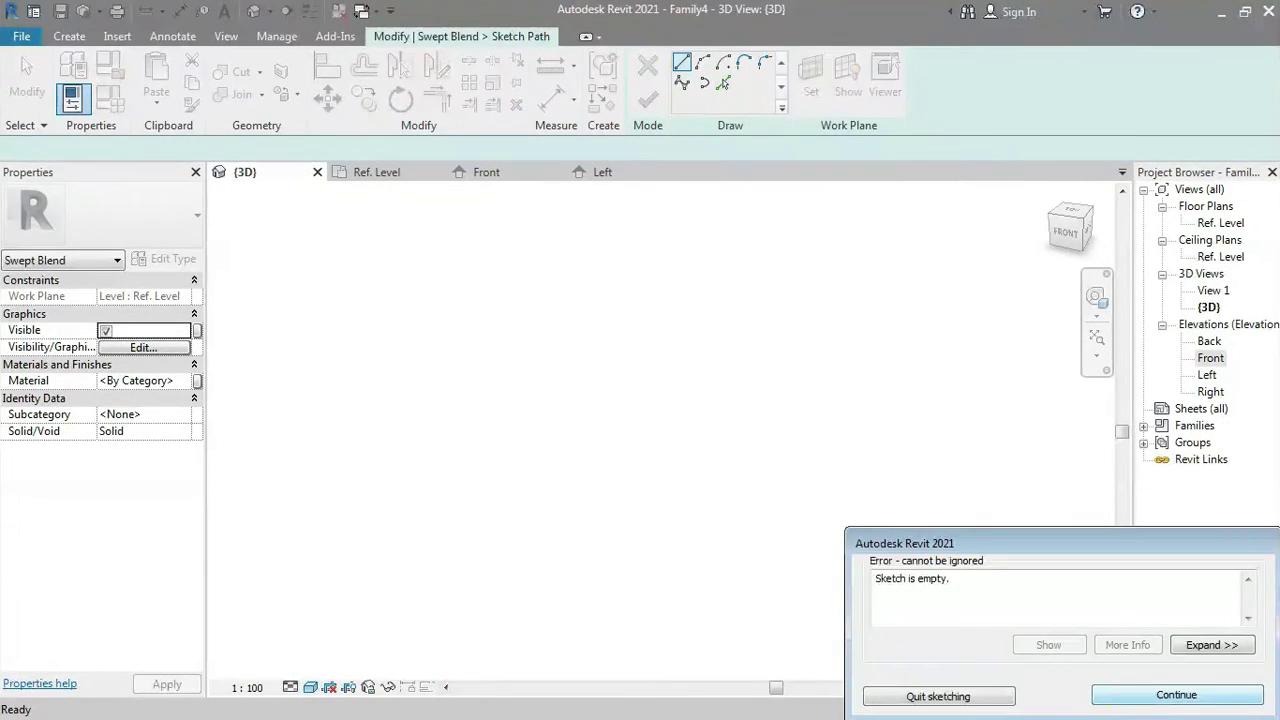
pyautogui.click(938, 696)
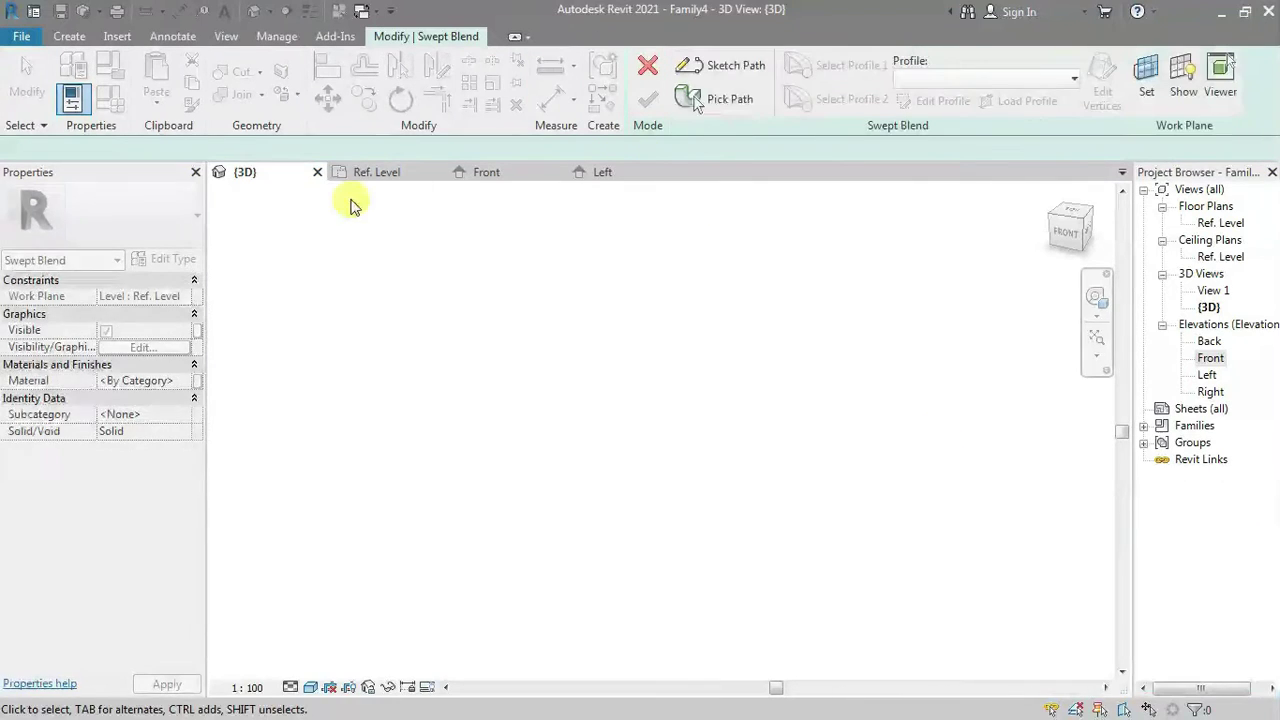
# On the Ref. Level plan, sketch two connected trial arcs as the sweep path.
pyautogui.click(372, 175)
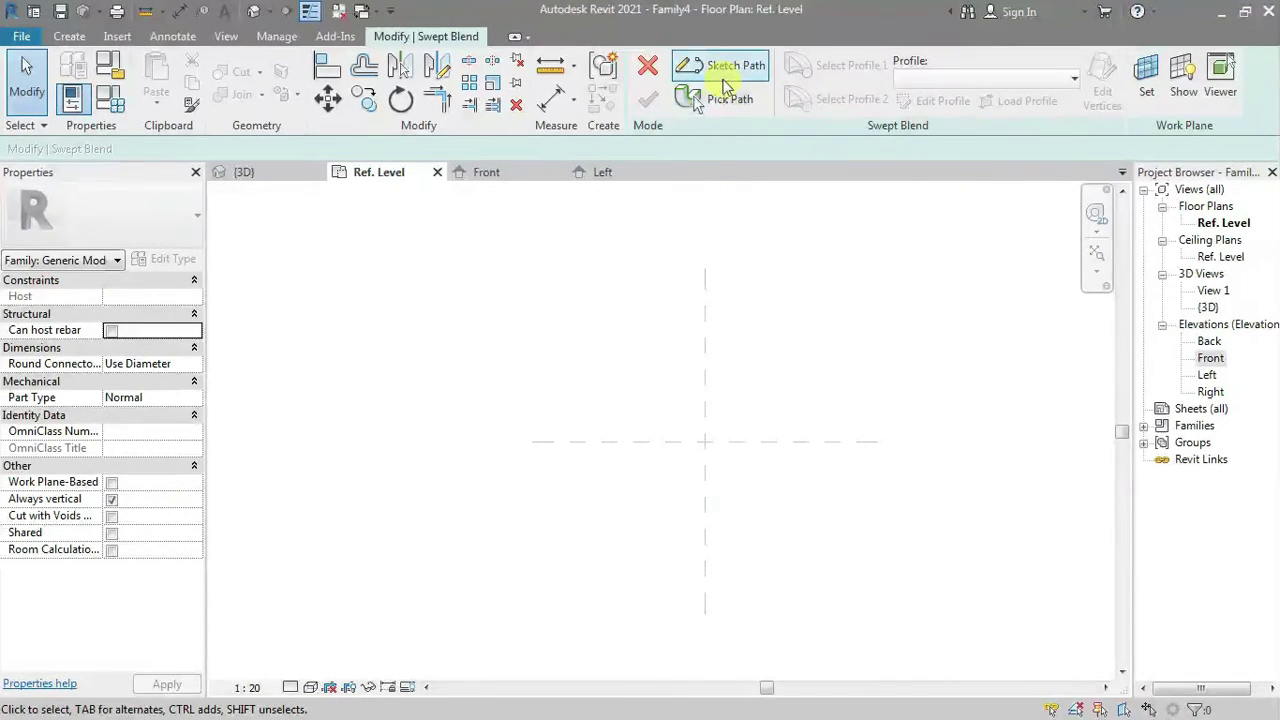
pyautogui.click(727, 75)
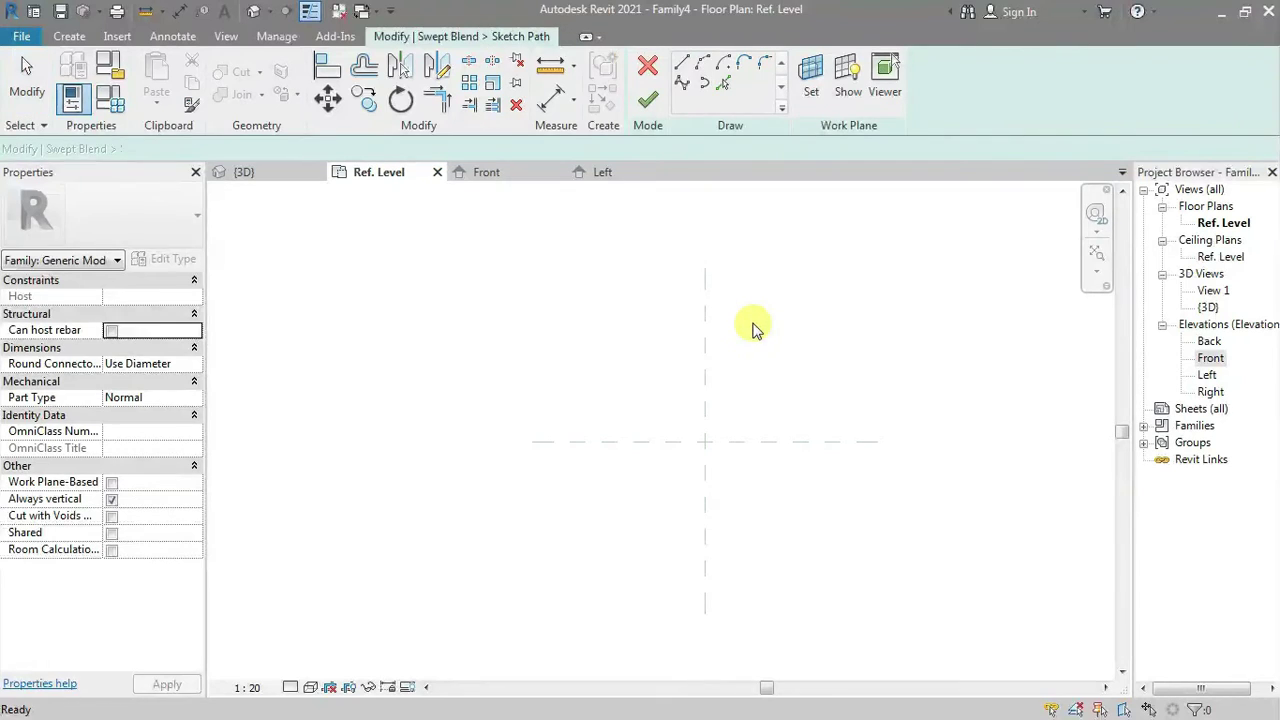
pyautogui.click(702, 63)
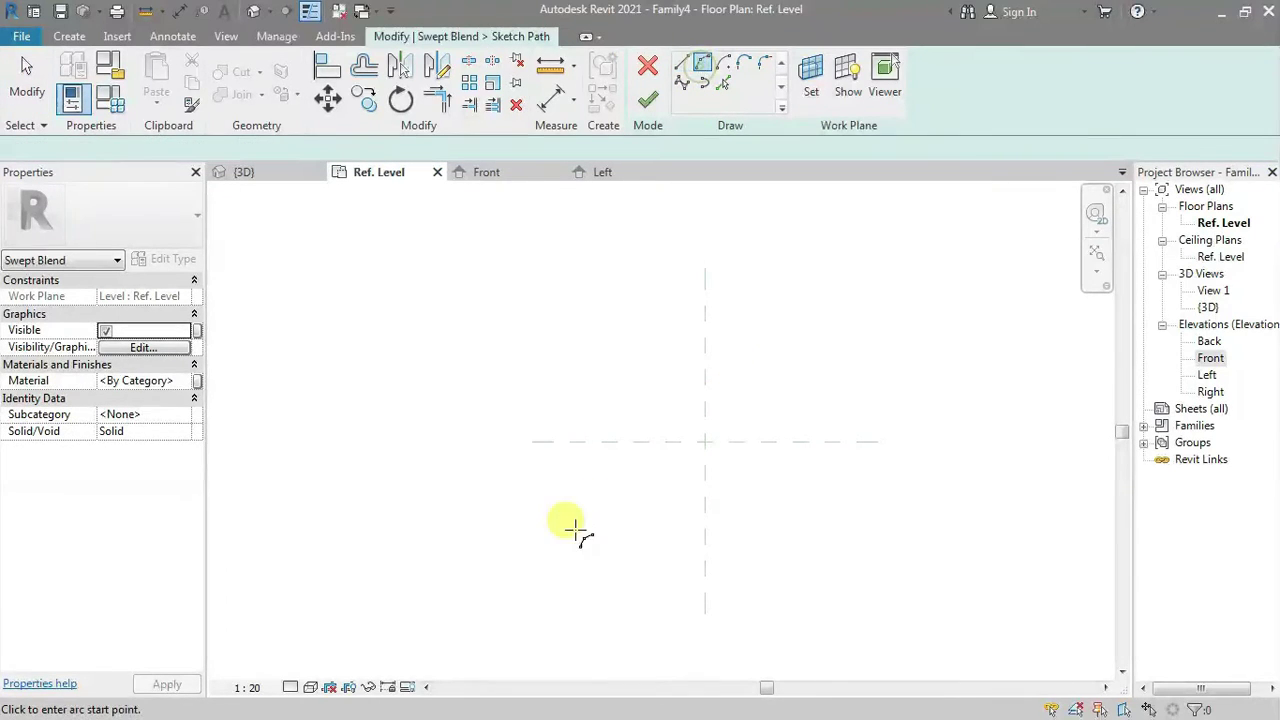
pyautogui.click(612, 476)
pyautogui.click(655, 396)
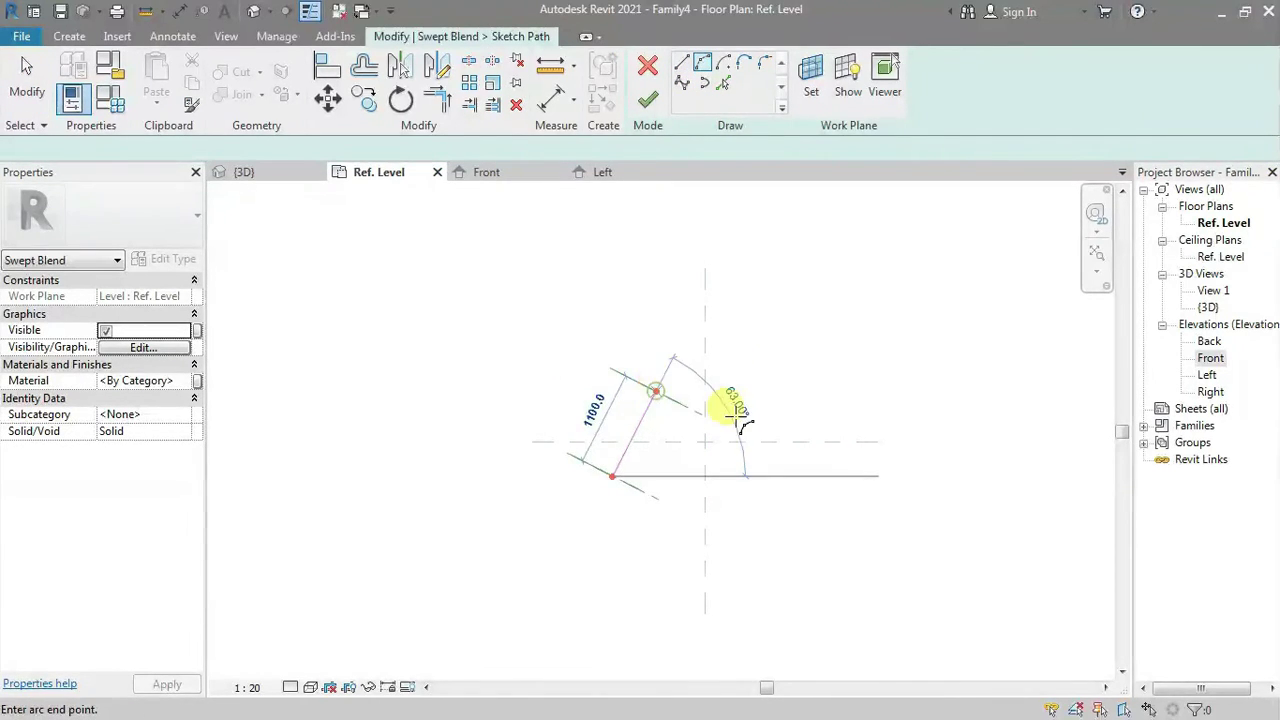
pyautogui.click(667, 403)
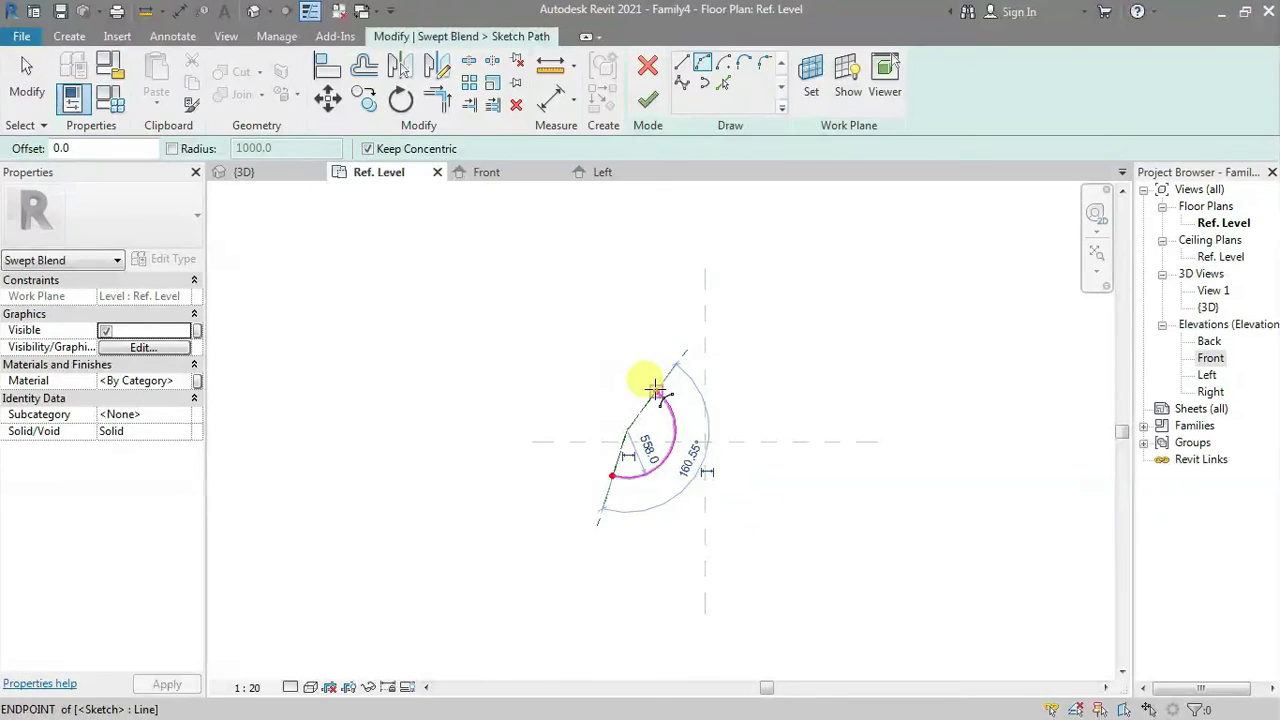
pyautogui.click(656, 392)
pyautogui.click(745, 297)
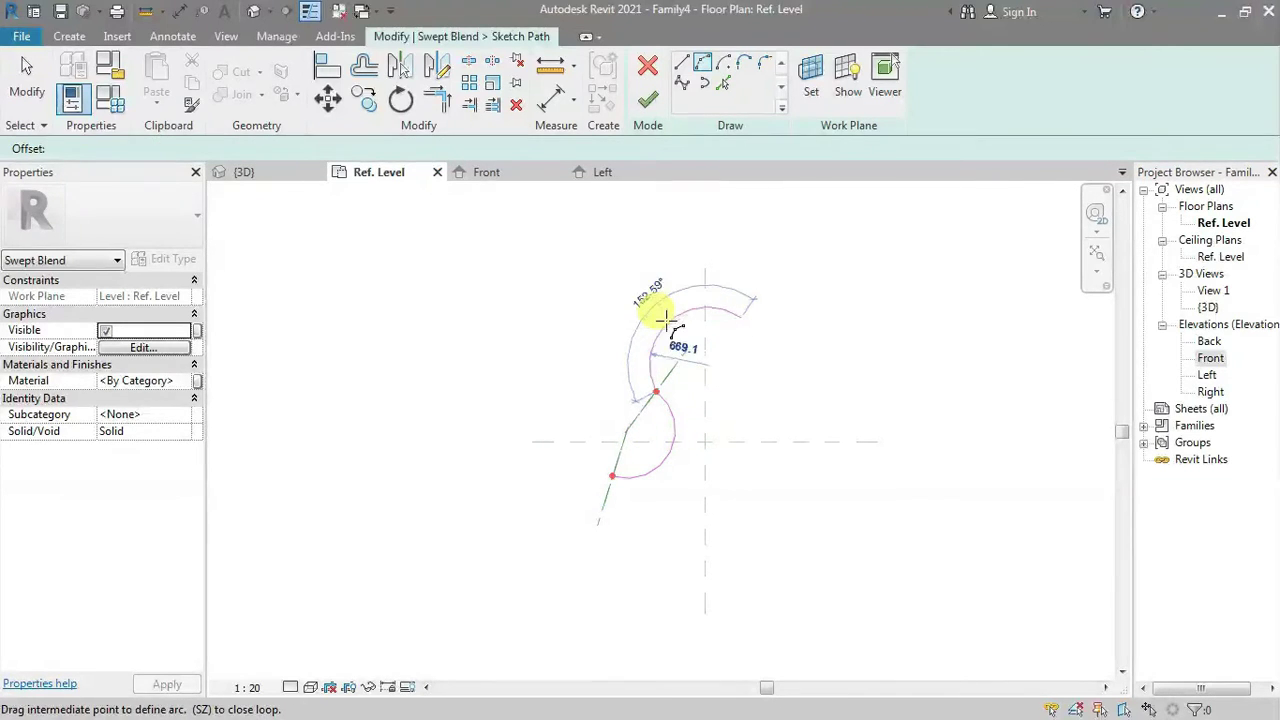
pyautogui.click(694, 400)
pyautogui.press('Escape')
pyautogui.press('Escape')
# Try finishing the two-arc path, then continue editing after the error.
pyautogui.scroll(1, 740, 410)
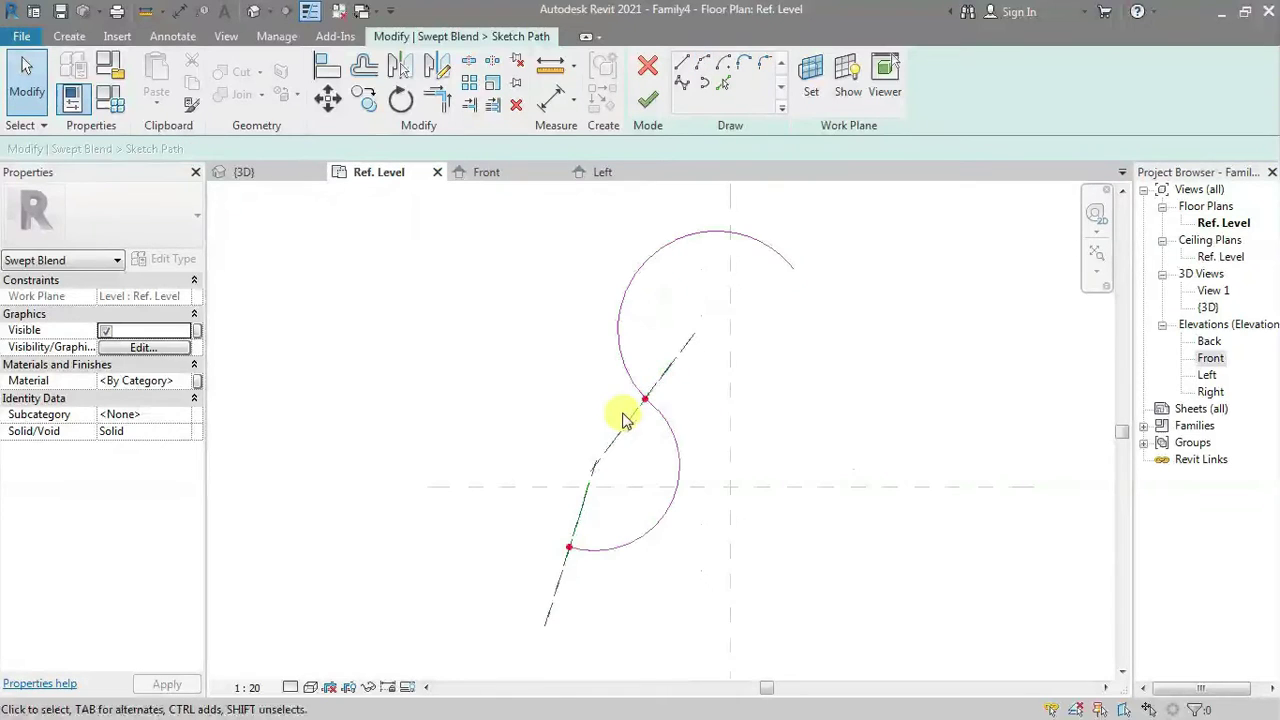
pyautogui.scroll(-1, 720, 360)
pyautogui.moveTo(780, 391)
pyautogui.mouseDown(button='middle')
pyautogui.moveTo(830, 413)
pyautogui.moveTo(810, 410)
pyautogui.mouseUp(button='middle')
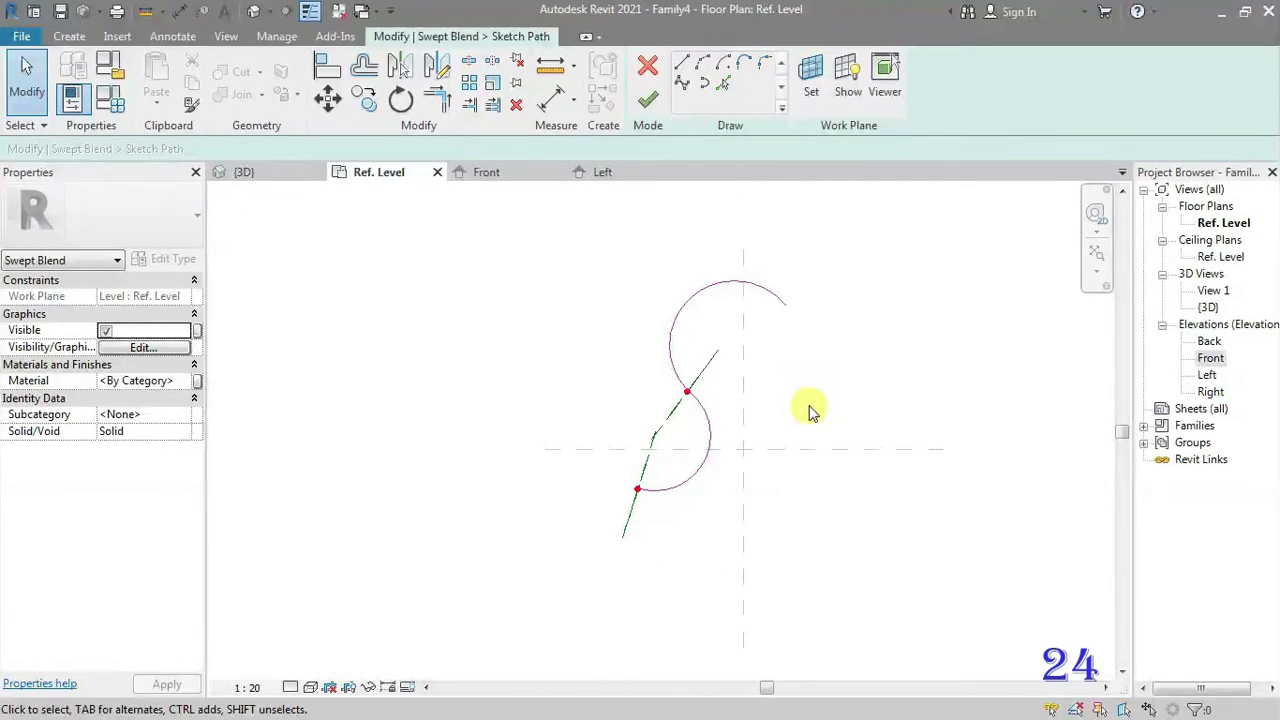
pyautogui.click(649, 97)
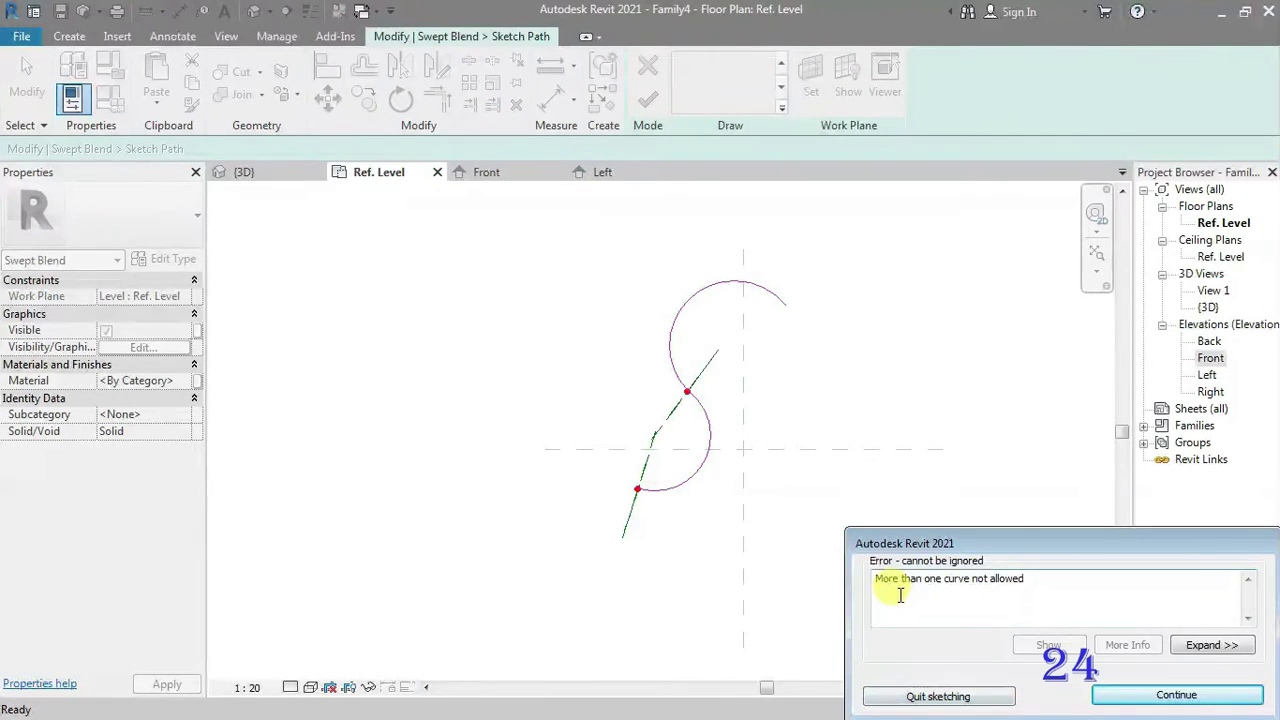
pyautogui.click(1141, 697)
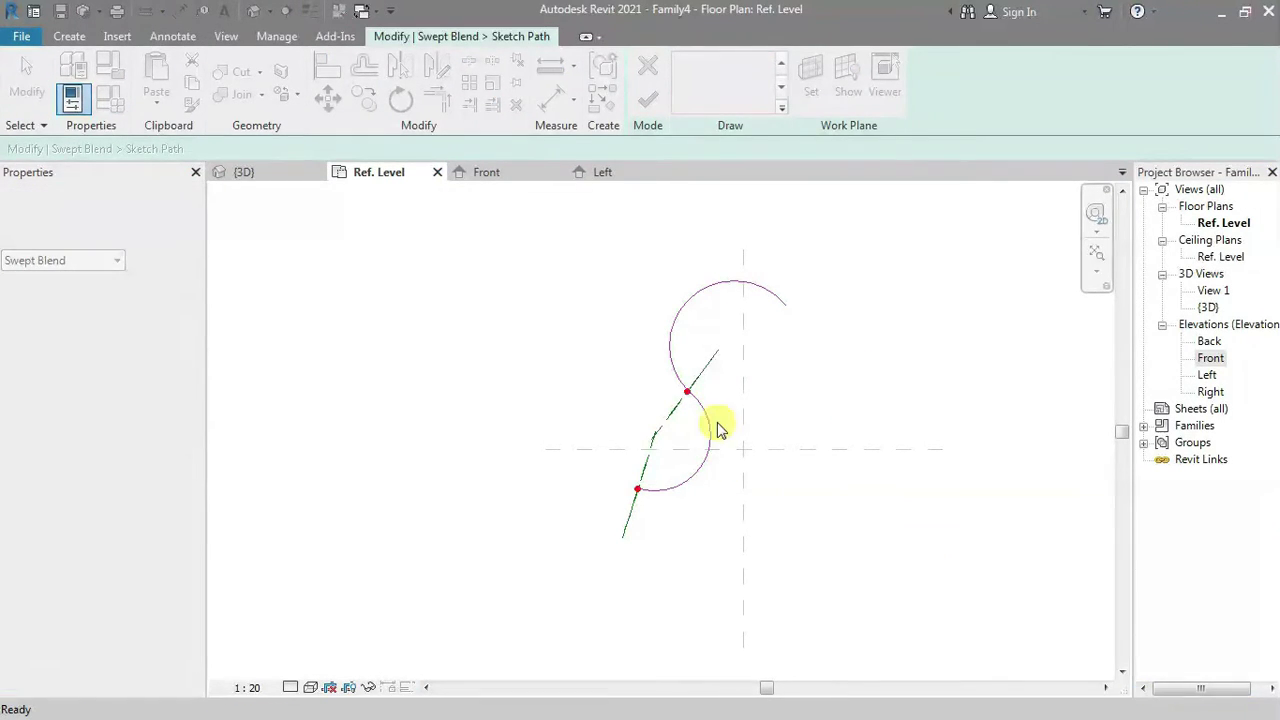
# Delete the upper arc and drag the remaining lower arc up and right.
pyautogui.click(720, 282)
pyautogui.press('d')
pyautogui.press('e')
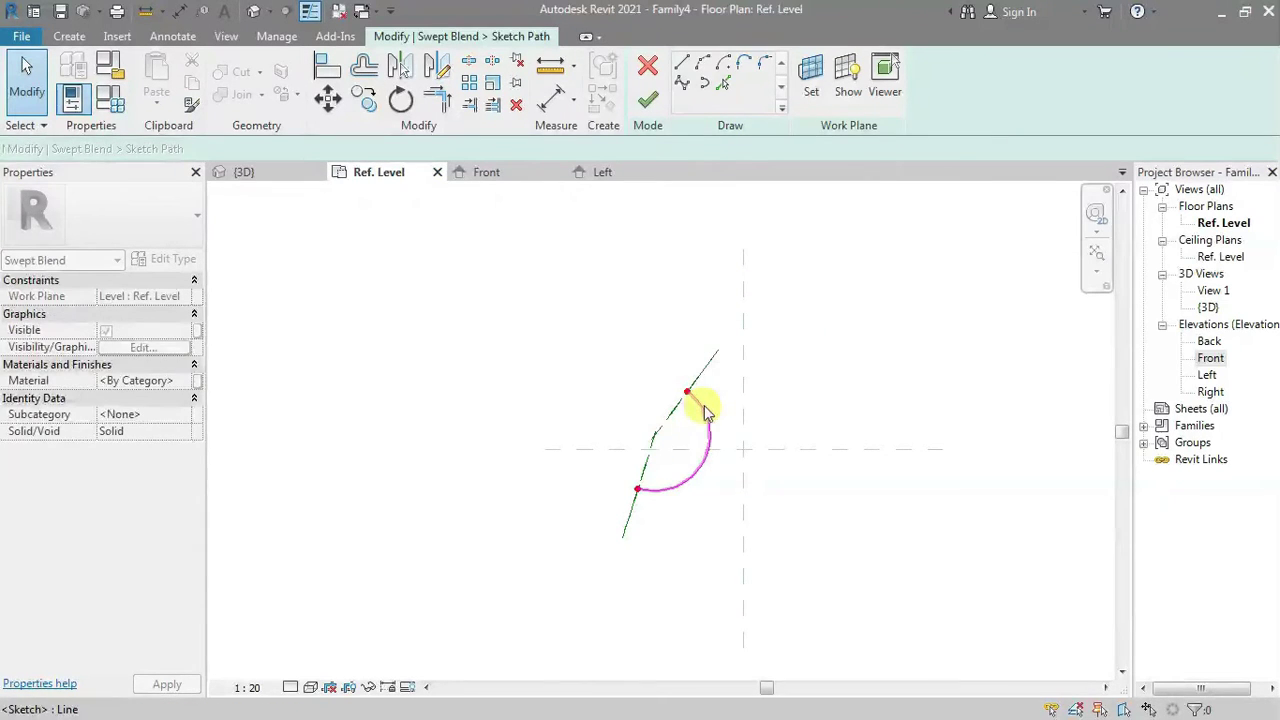
pyautogui.click(700, 410)
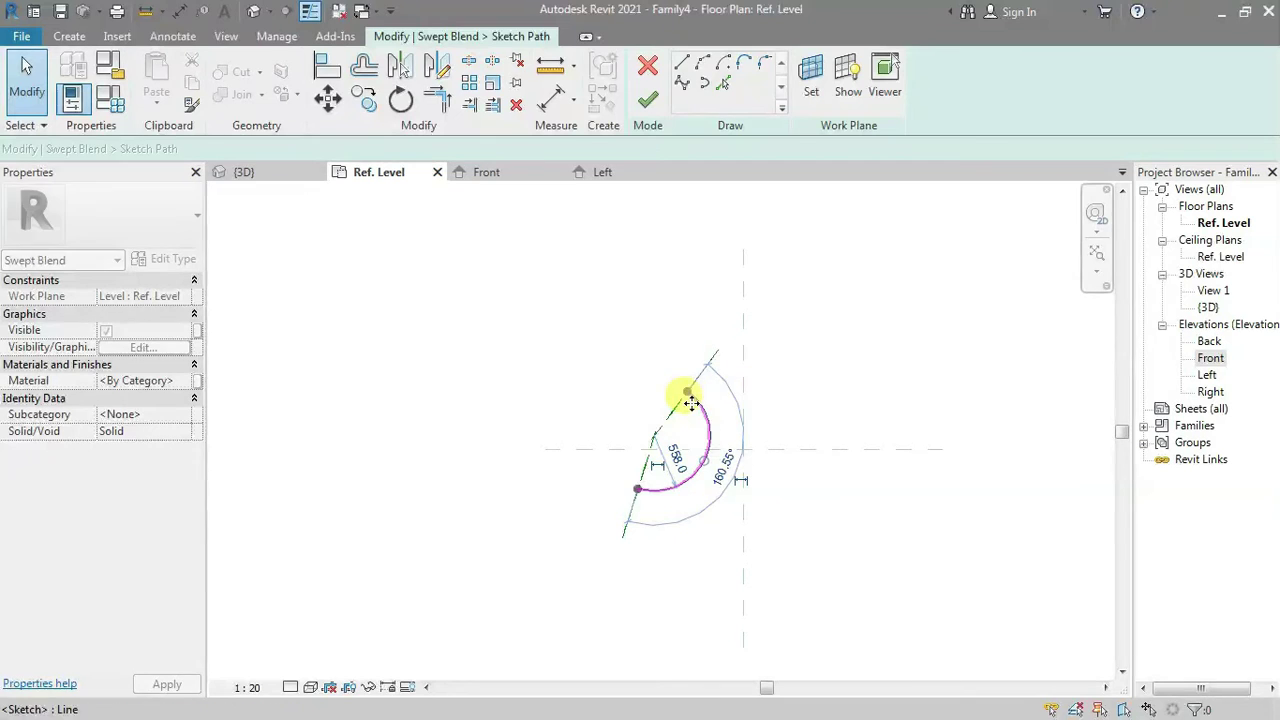
pyautogui.moveTo(737, 377); pyautogui.dragTo(777, 400)
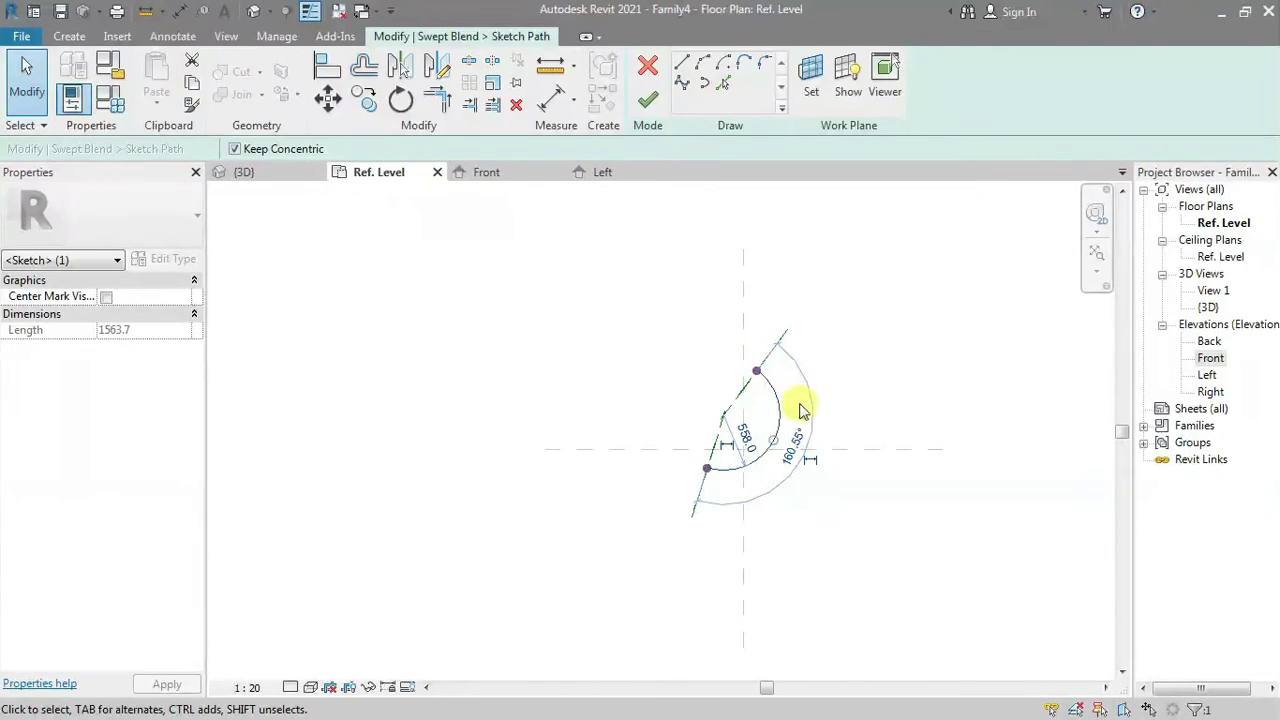
pyautogui.click(681, 83)
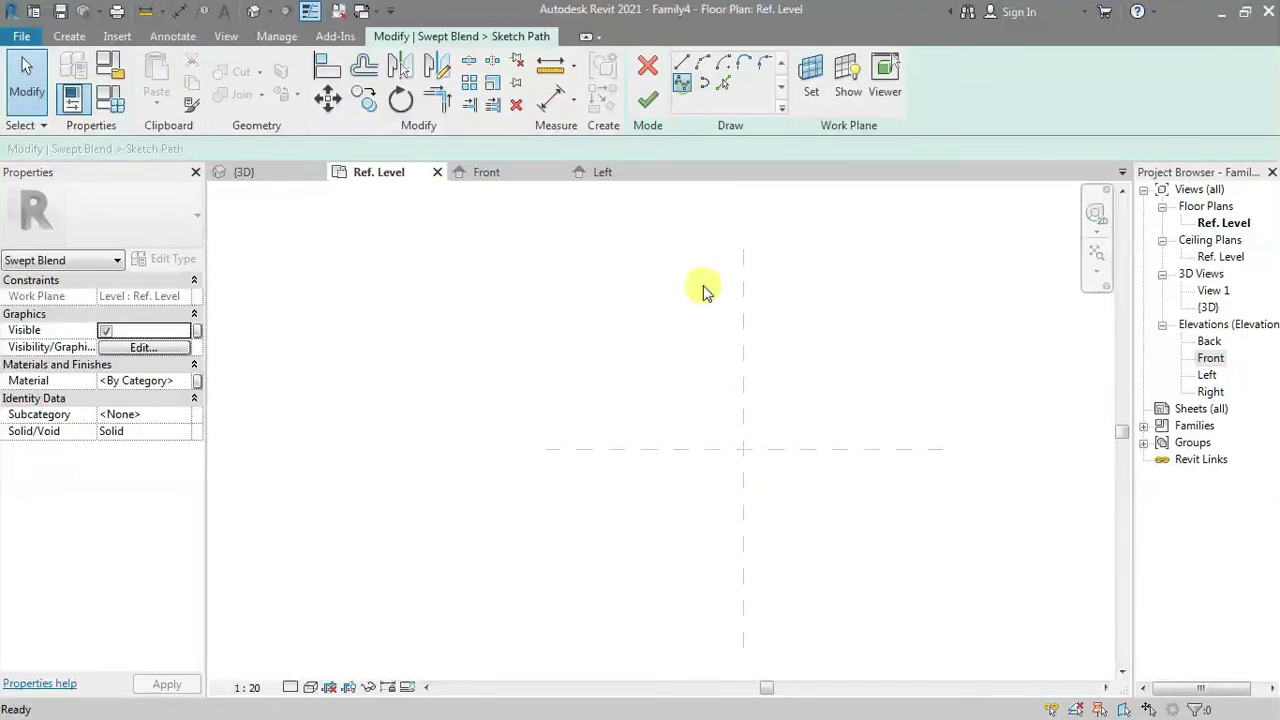
# Draw a three-point S-shaped spline and finish it as the swept blend path.
pyautogui.click(615, 477)
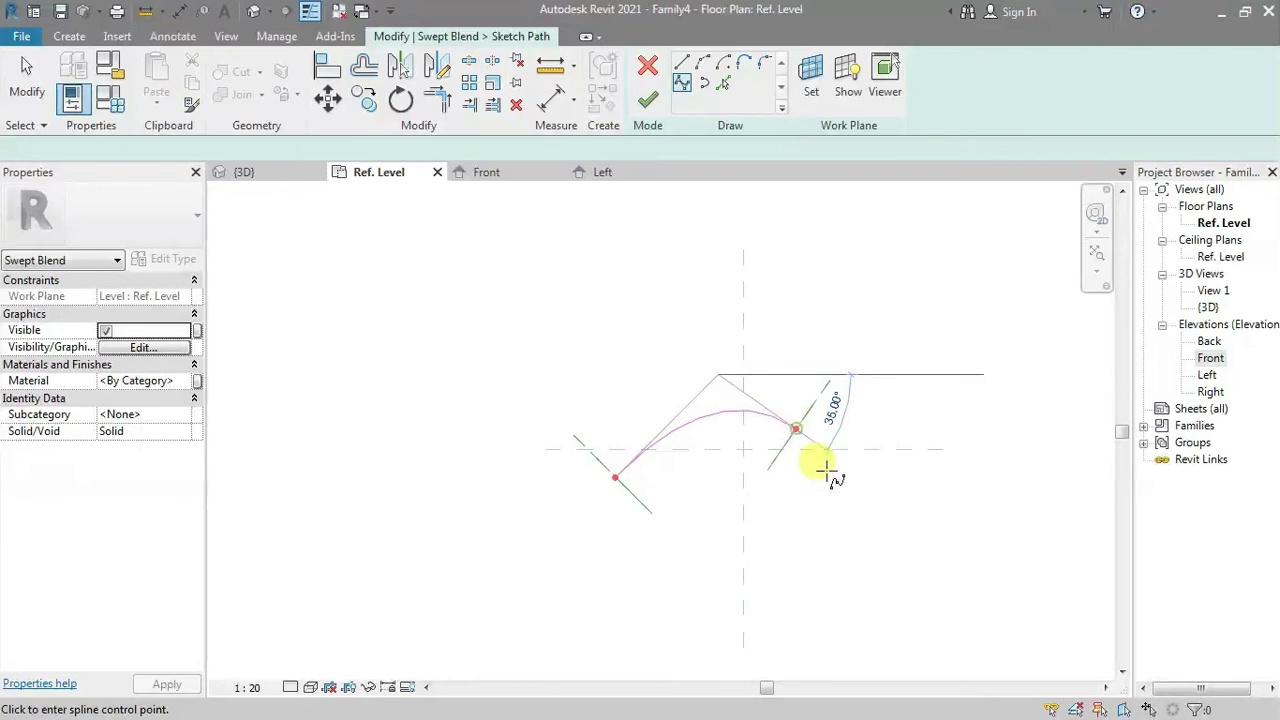
pyautogui.click(889, 523)
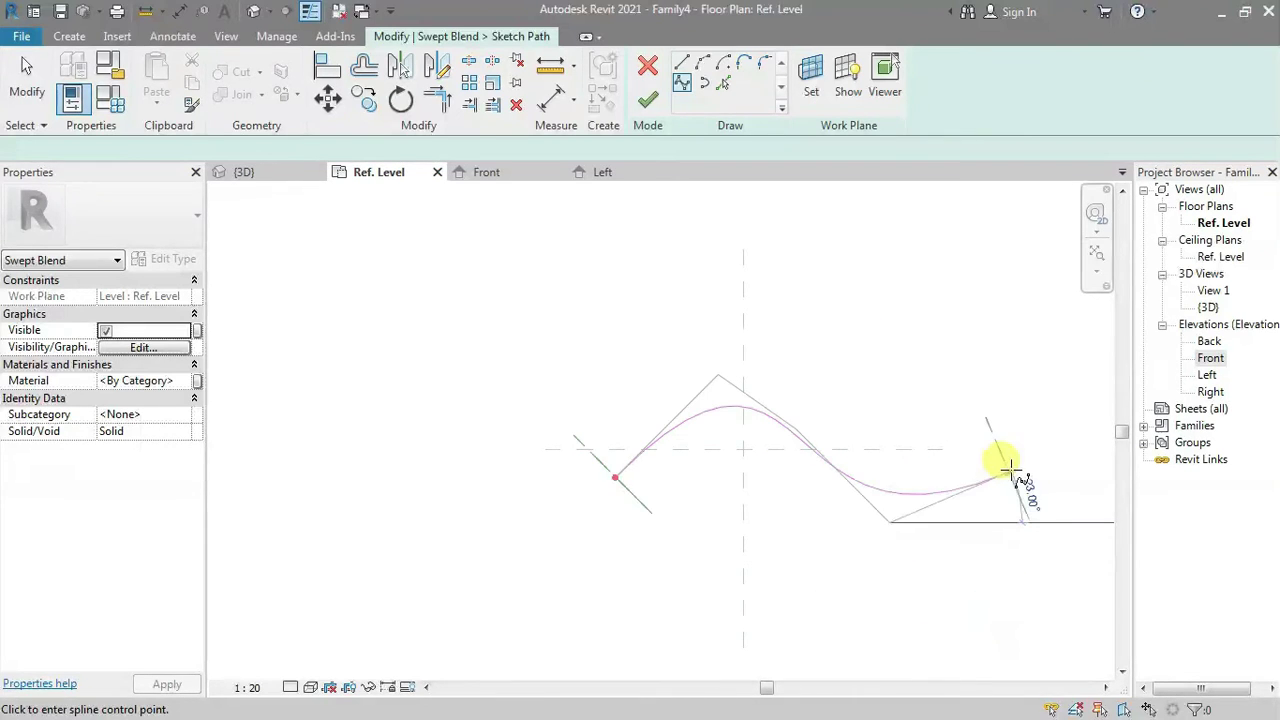
pyautogui.click(1027, 448)
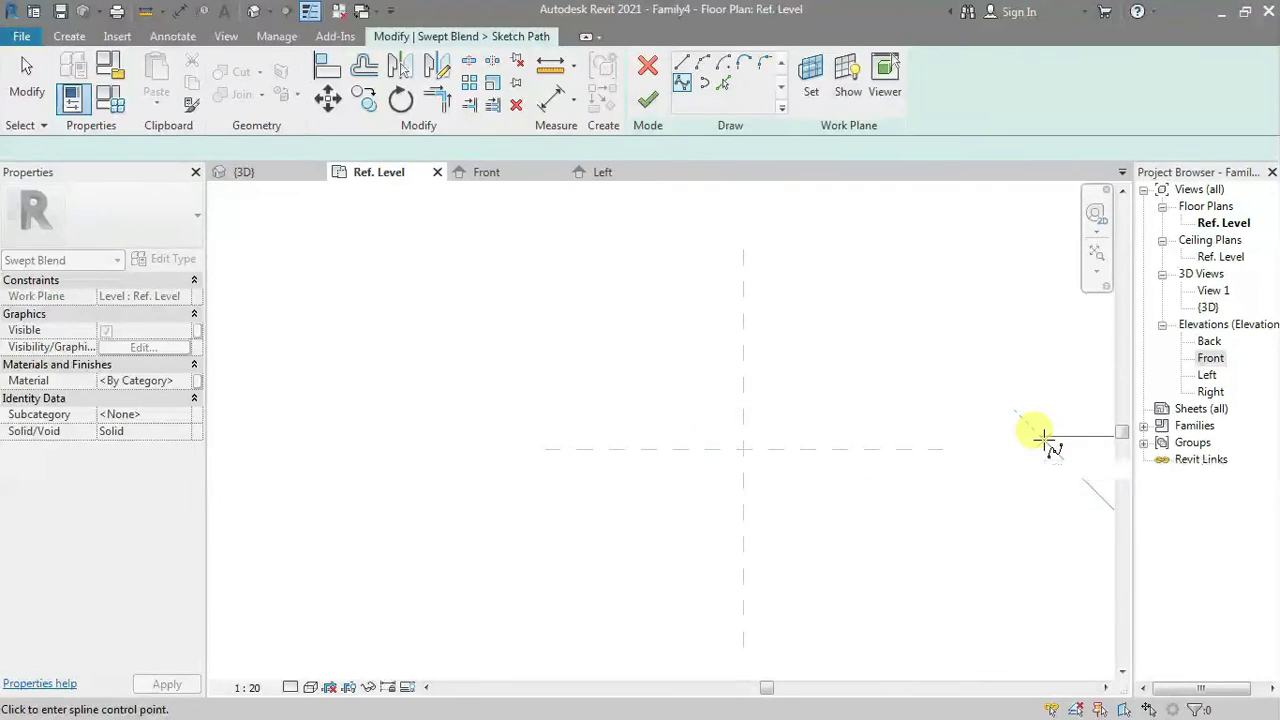
pyautogui.press('Escape')
pyautogui.press('Escape')
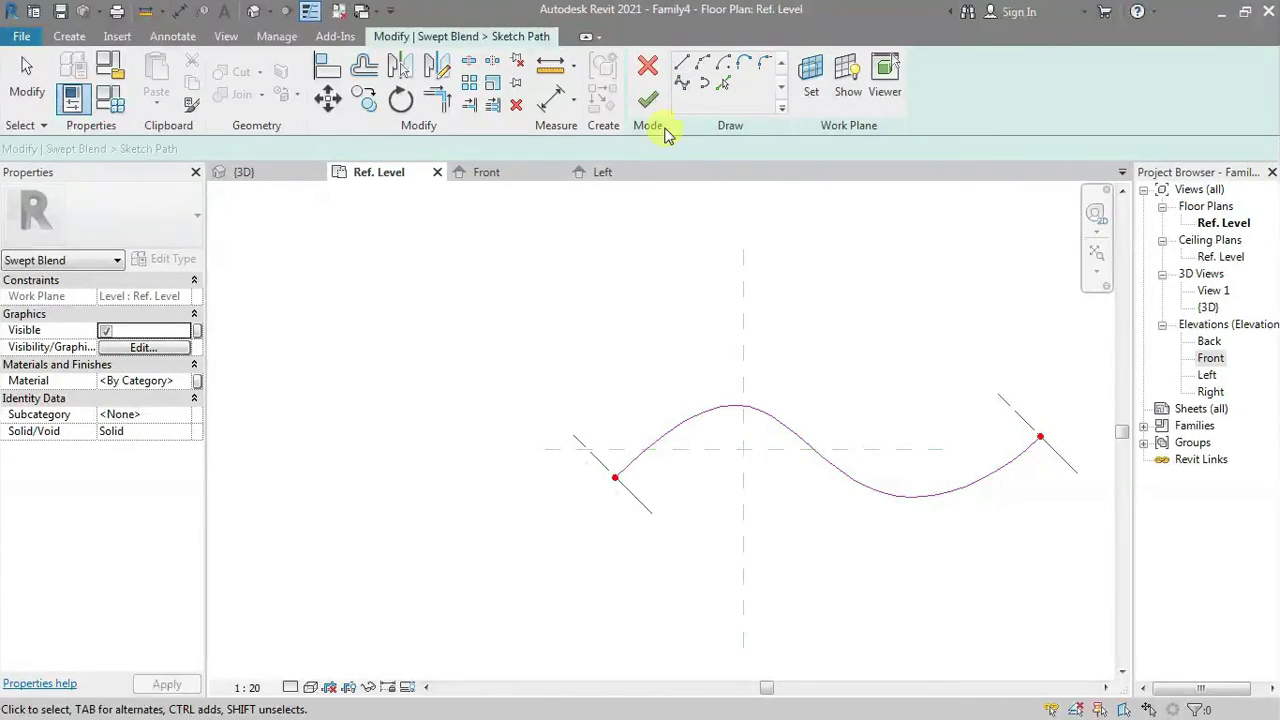
pyautogui.click(650, 97)
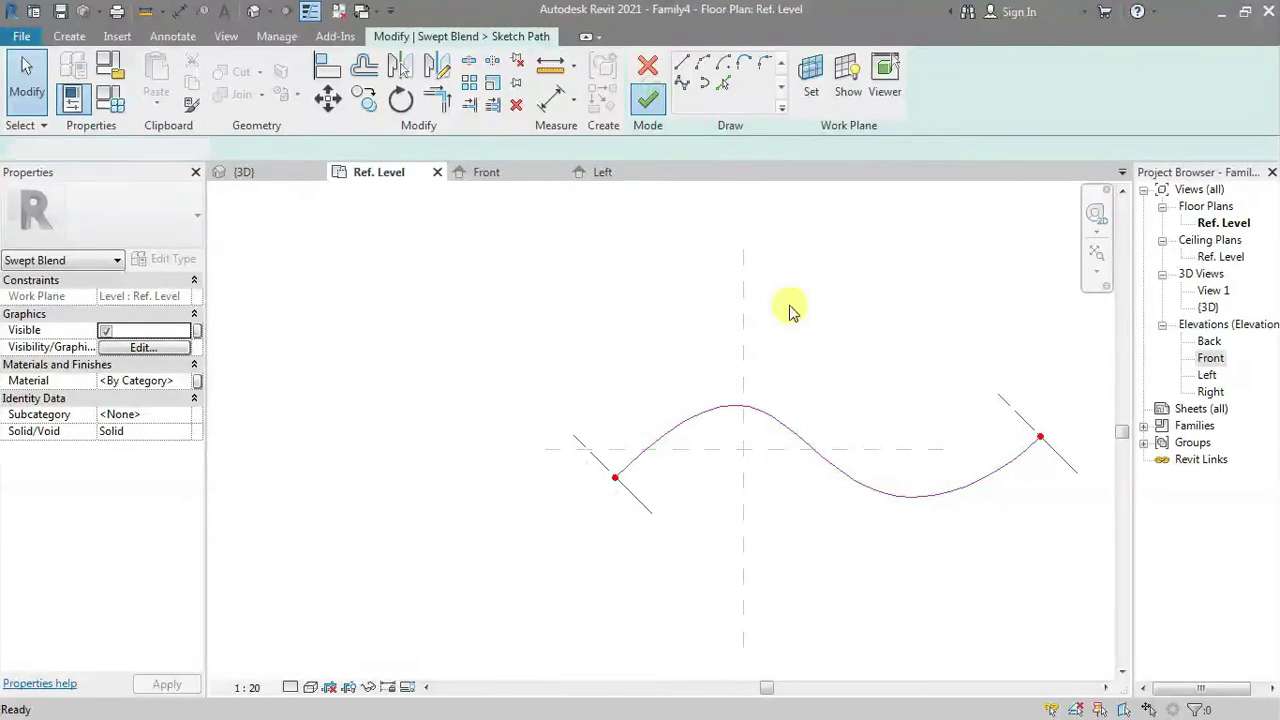
pyautogui.click(610, 488)
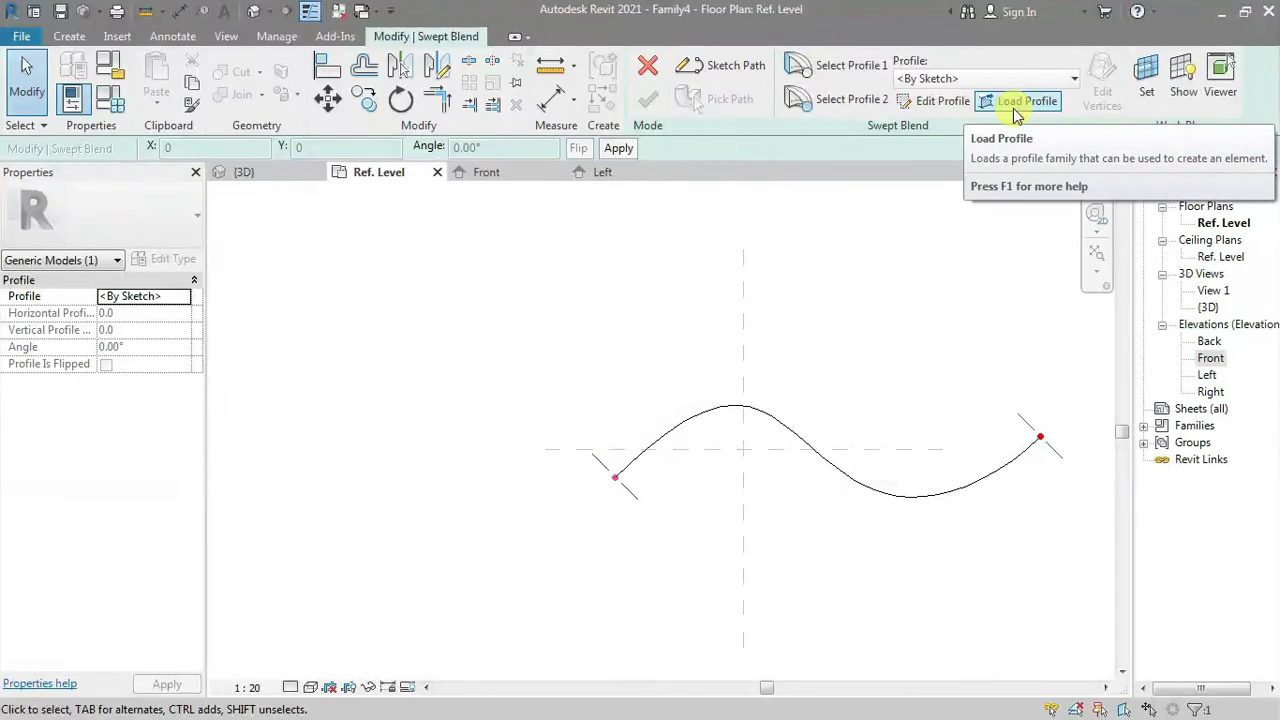
# Edit Profile 1, choosing 3D View: View 1 as the sketching view.
pyautogui.click(829, 64)
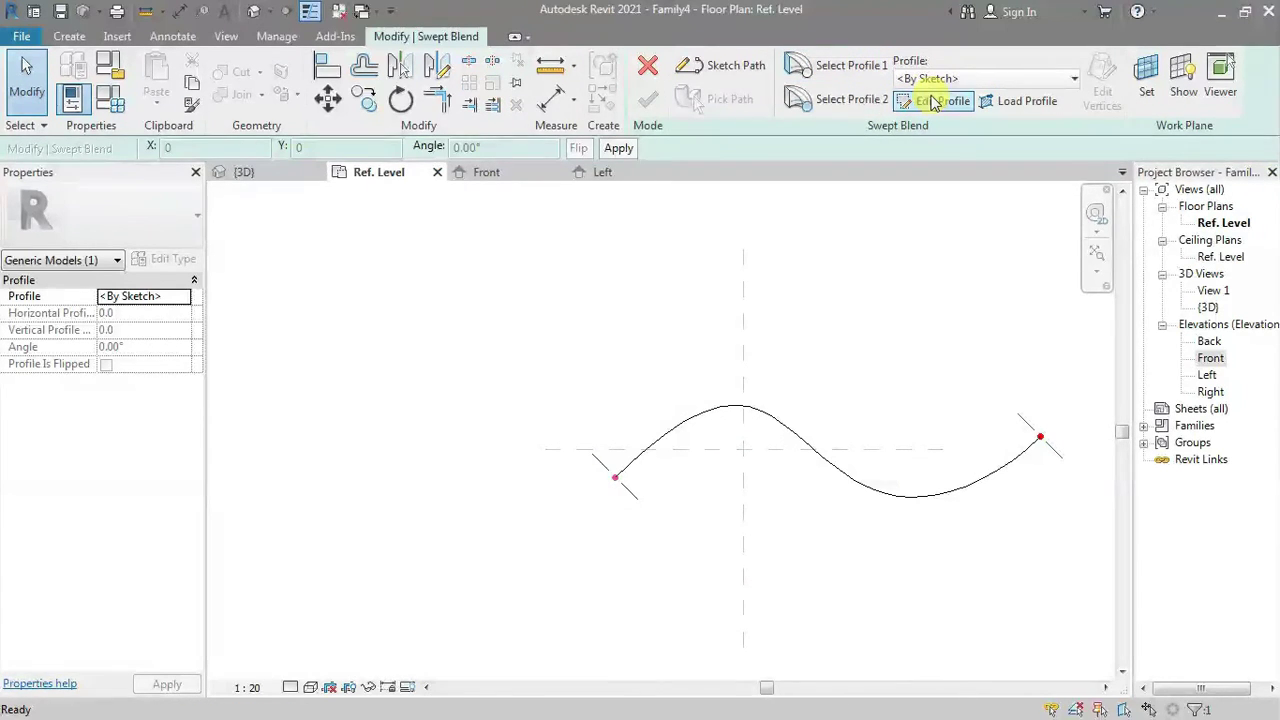
pyautogui.click(935, 102)
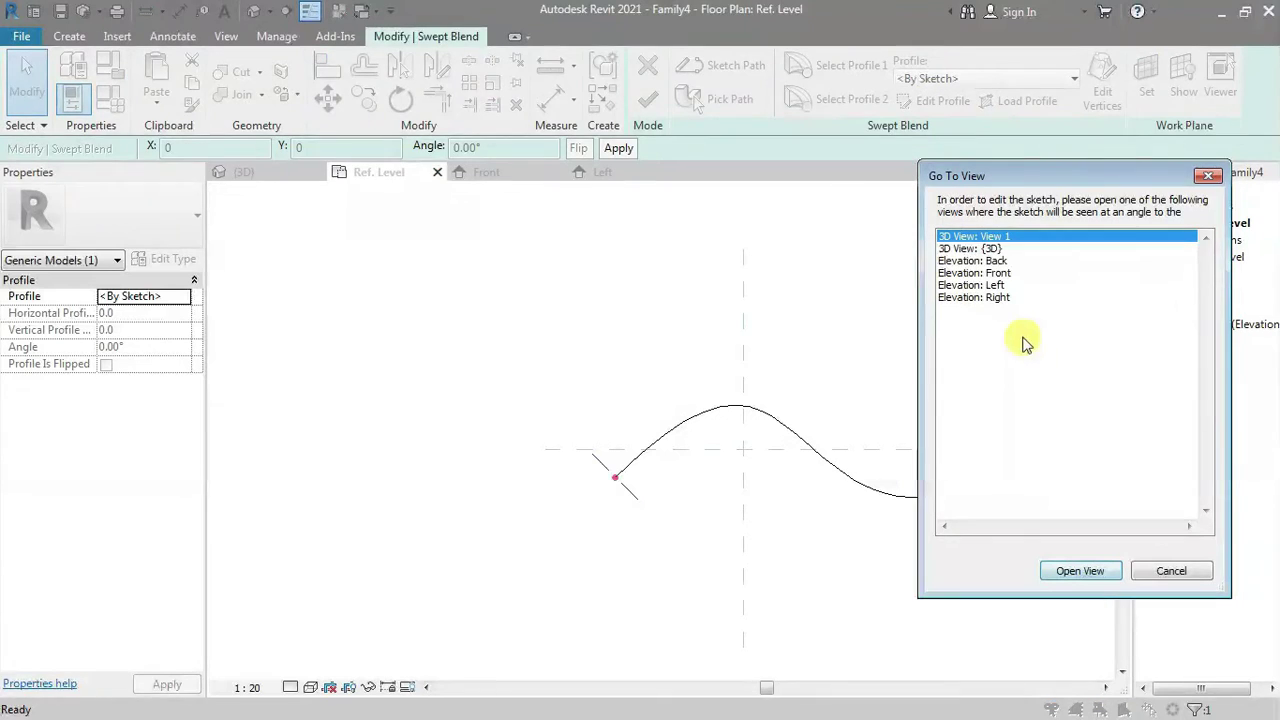
pyautogui.click(980, 249)
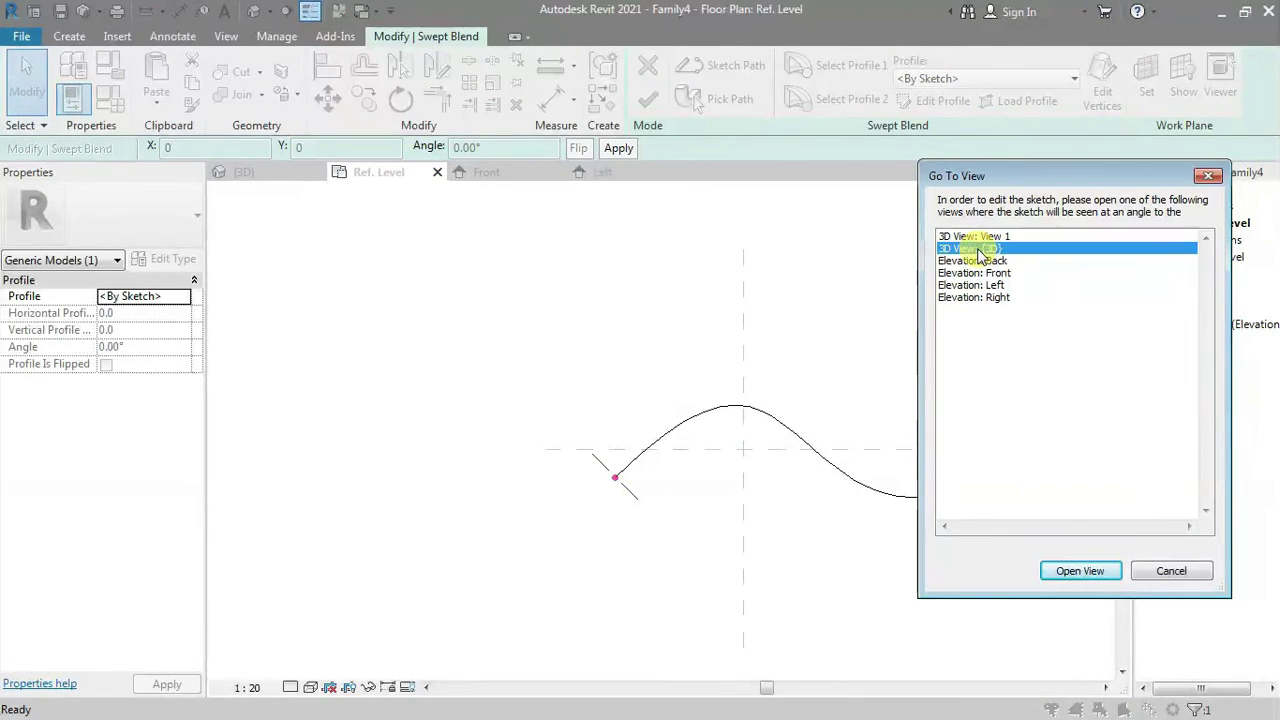
pyautogui.click(997, 236)
pyautogui.click(1082, 571)
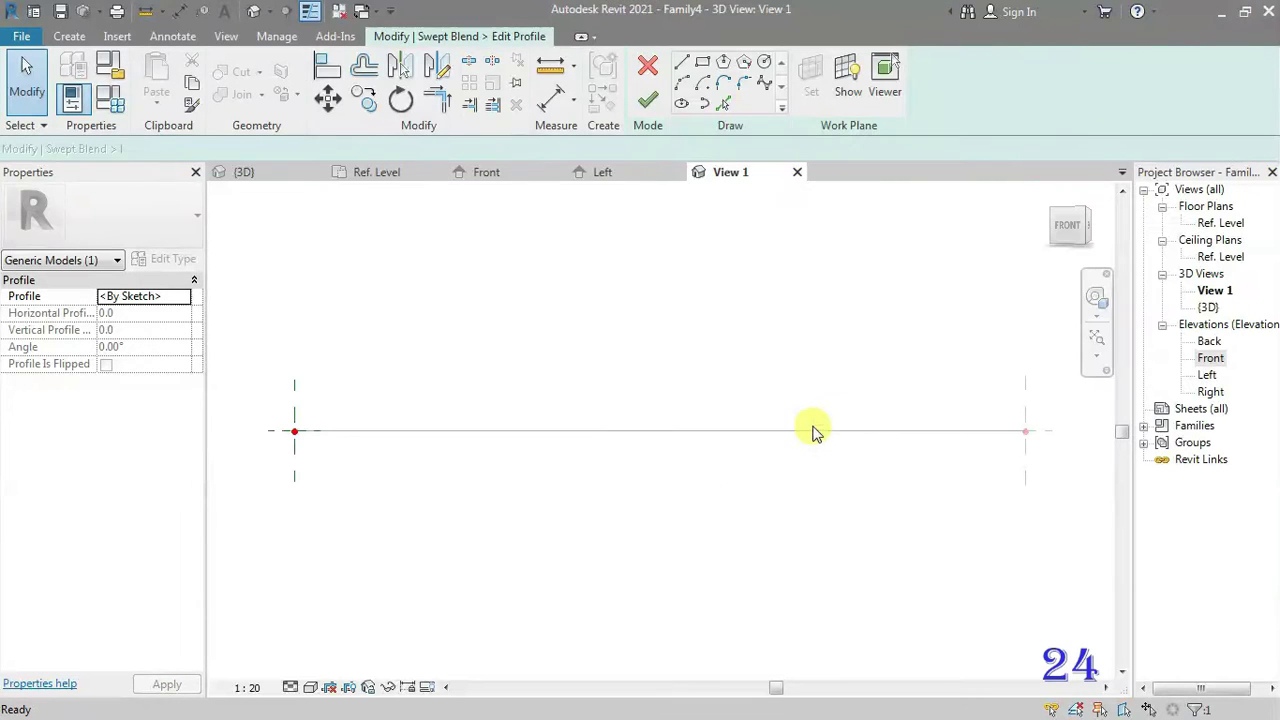
# Show the profile's work plane and orbit View 1 to the reference-plane crossing.
pyautogui.moveTo(467, 511); pyautogui.dragTo(578, 533, button='middle')
pyautogui.press('l')
pyautogui.press('i')
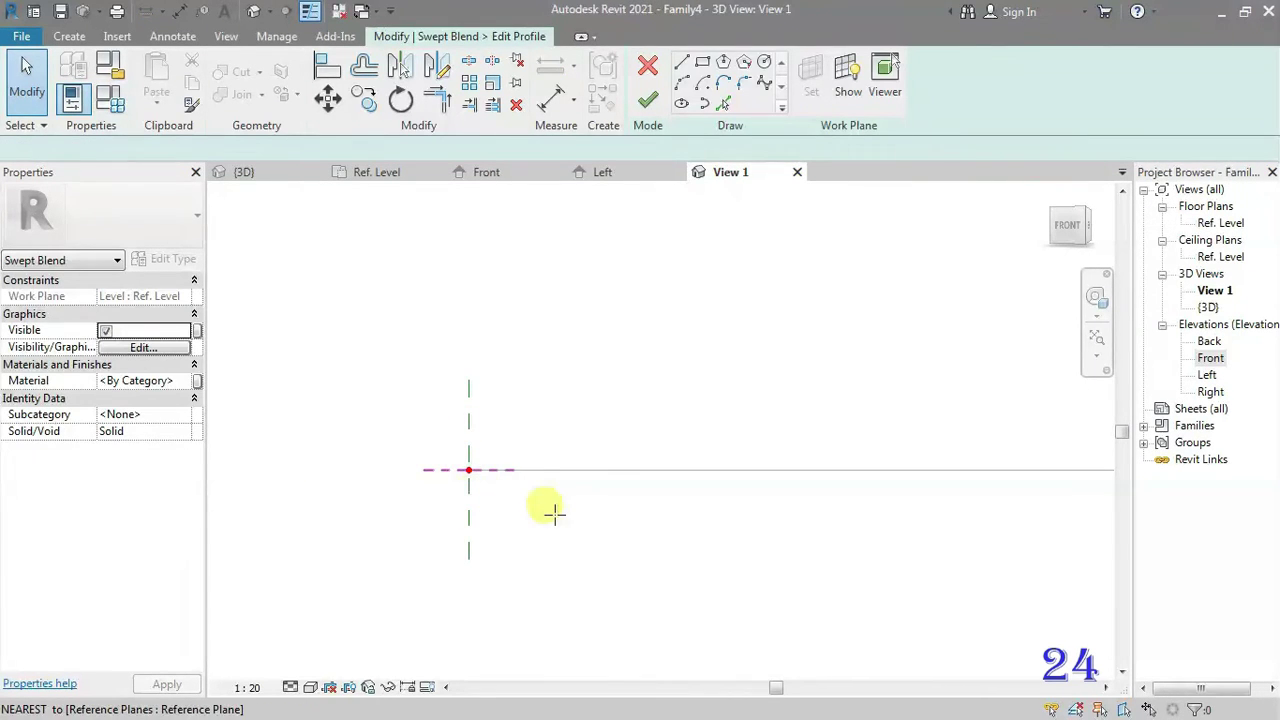
pyautogui.click(848, 72)
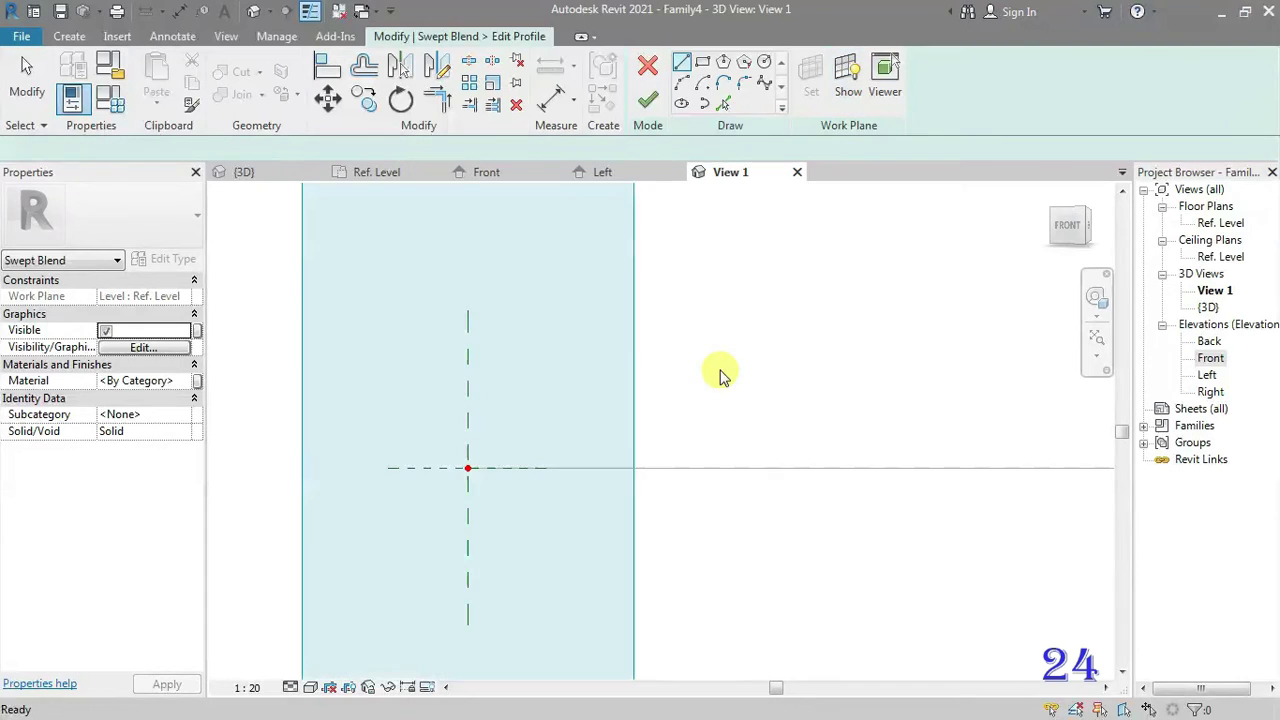
pyautogui.scroll(-2, 695, 367)
pyautogui.moveTo(657, 386)
pyautogui.keyDown('shift'); pyautogui.mouseDown(button='middle')
pyautogui.moveTo(714, 489)
pyautogui.moveTo(829, 503)
pyautogui.moveTo(812, 486)
pyautogui.mouseUp(button='middle'); pyautogui.keyUp('shift')
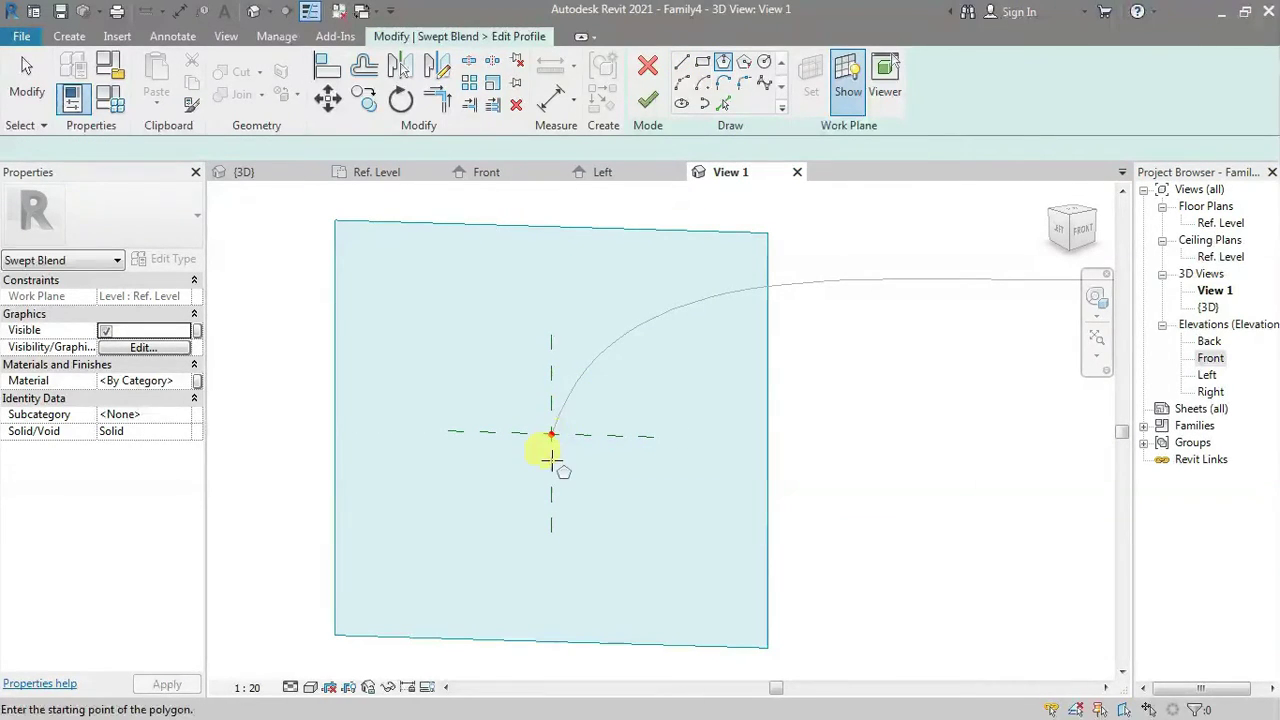
# Draw an inscribed hexagon of radius 240 centred on the path start and finish it.
pyautogui.click(582, 460)
pyautogui.click(610, 488)
pyautogui.click(655, 100)
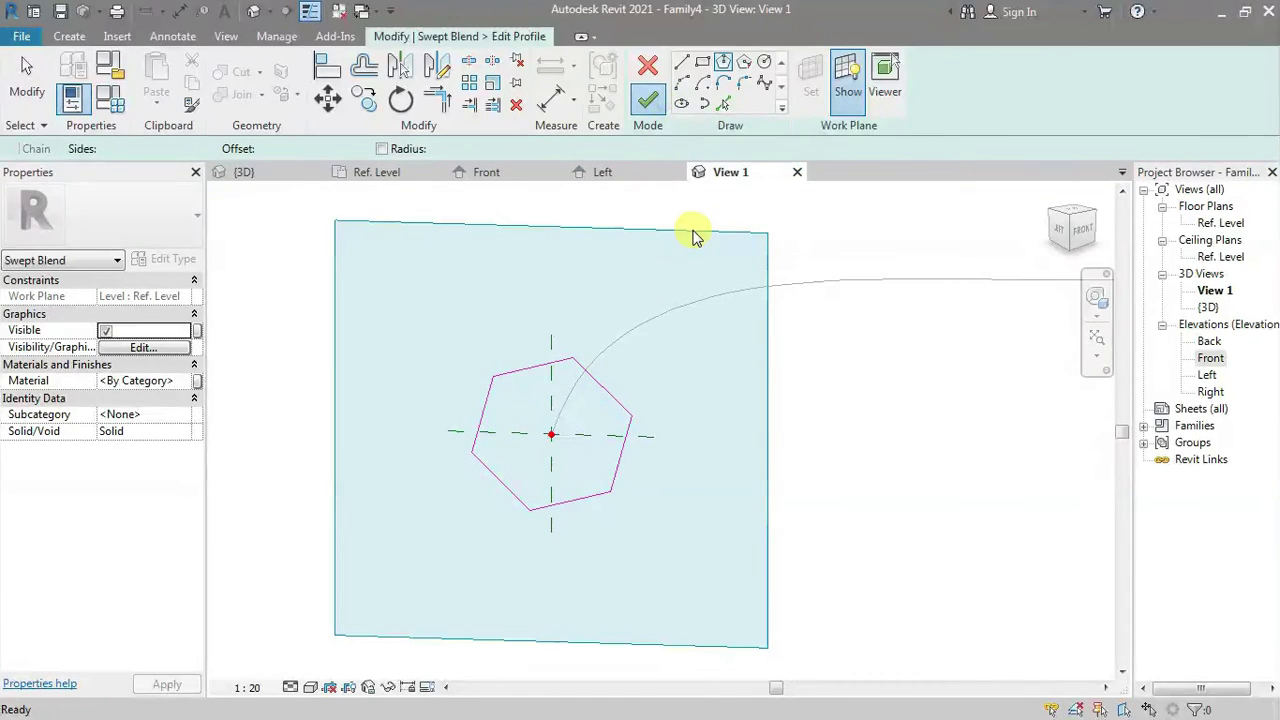
pyautogui.click(846, 99)
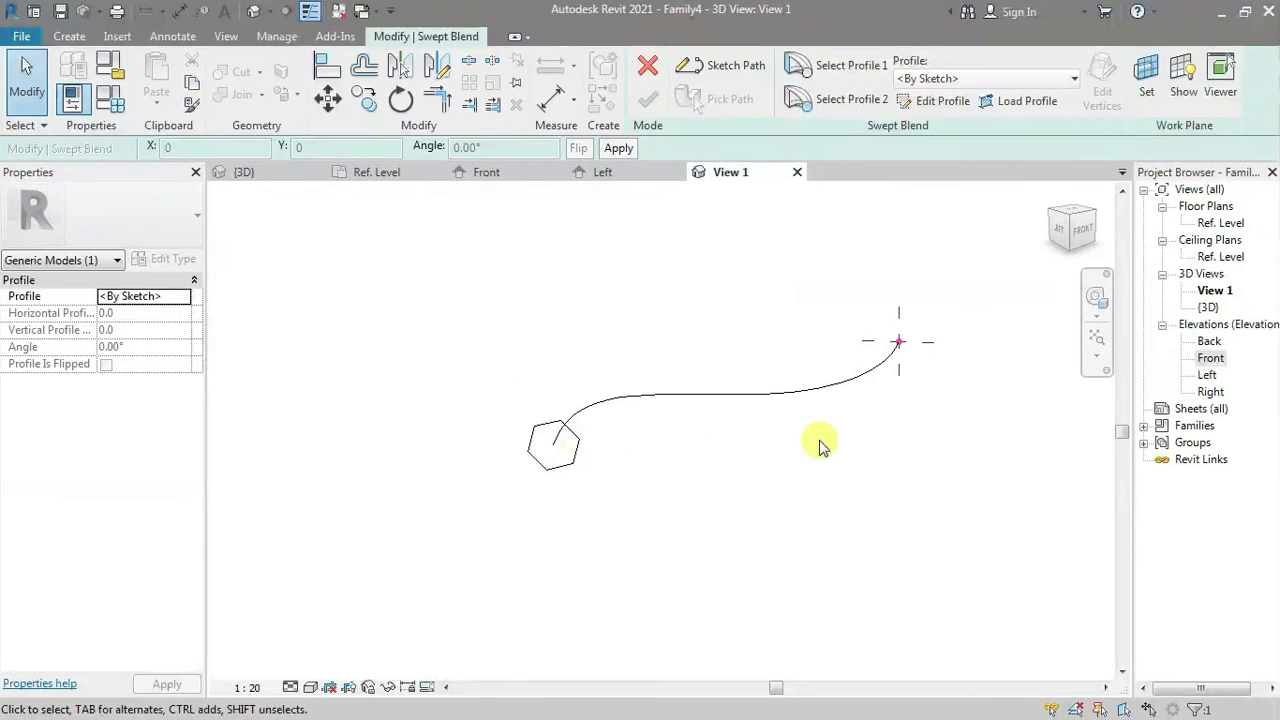
# Deselect the hexagon and start editing Profile 2 at the path's far end.
pyautogui.scroll(1, 895, 370)
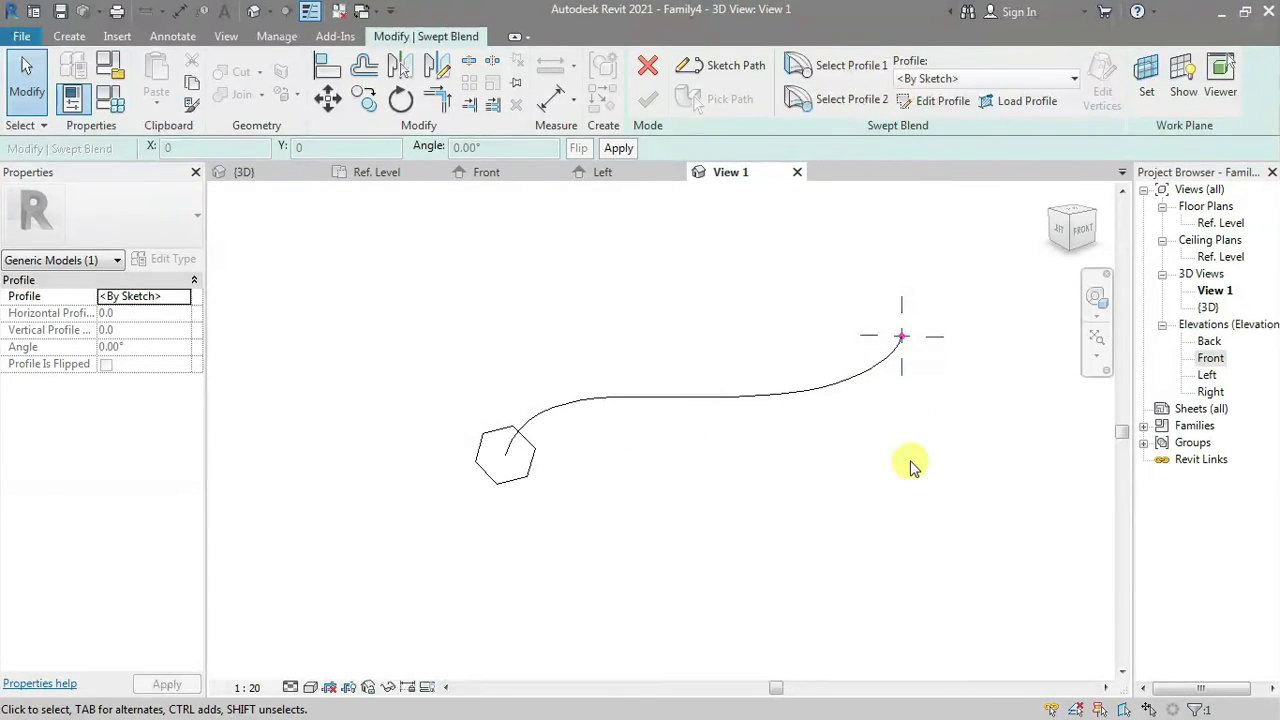
pyautogui.press('Escape')
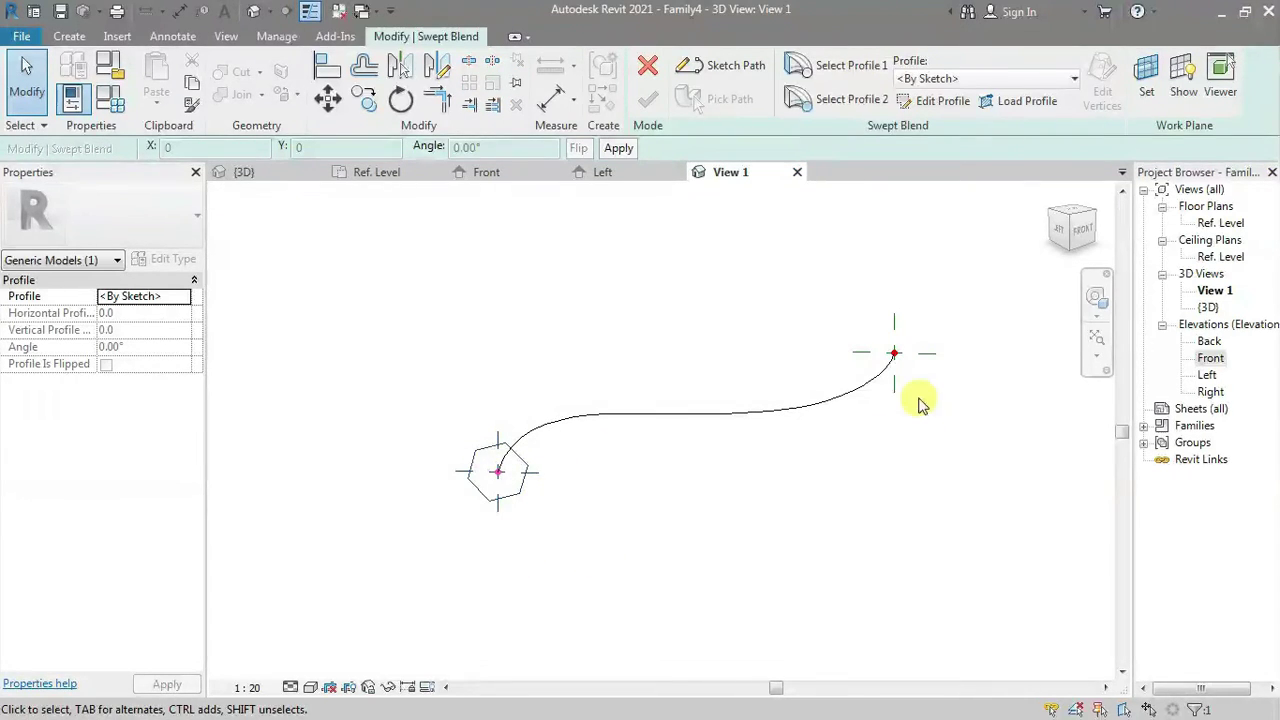
pyautogui.click(832, 99)
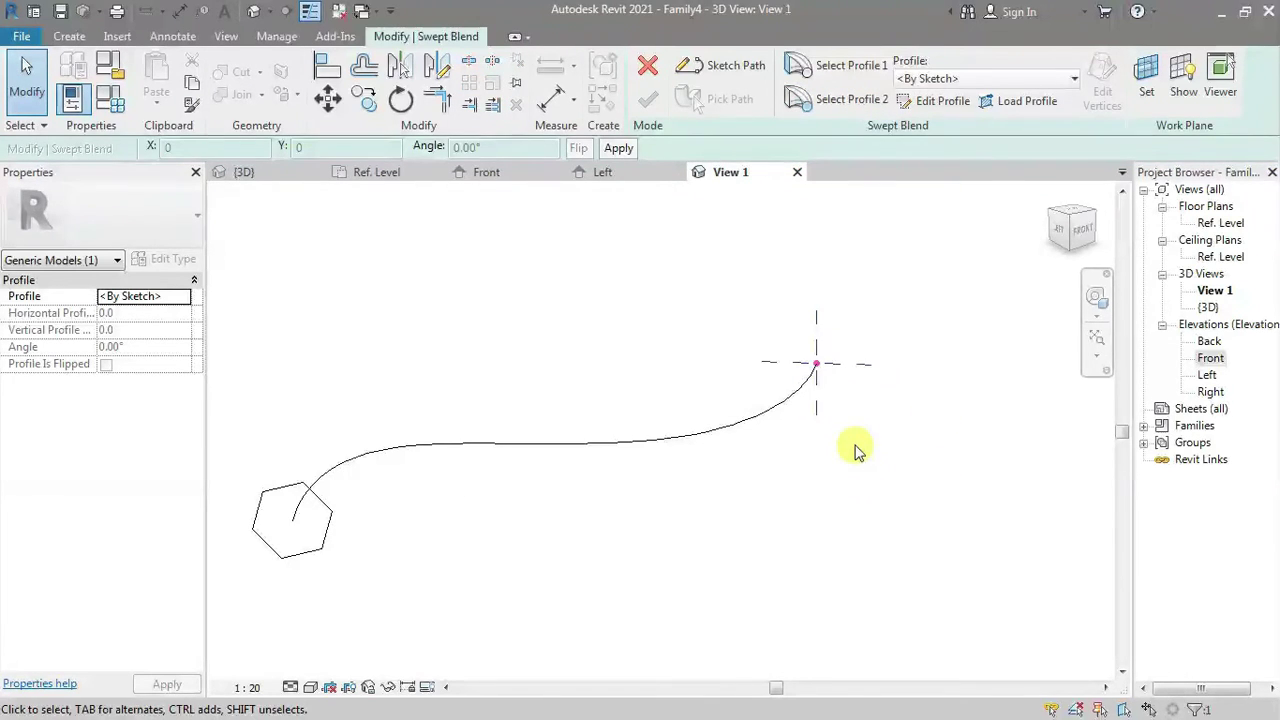
pyautogui.click(936, 106)
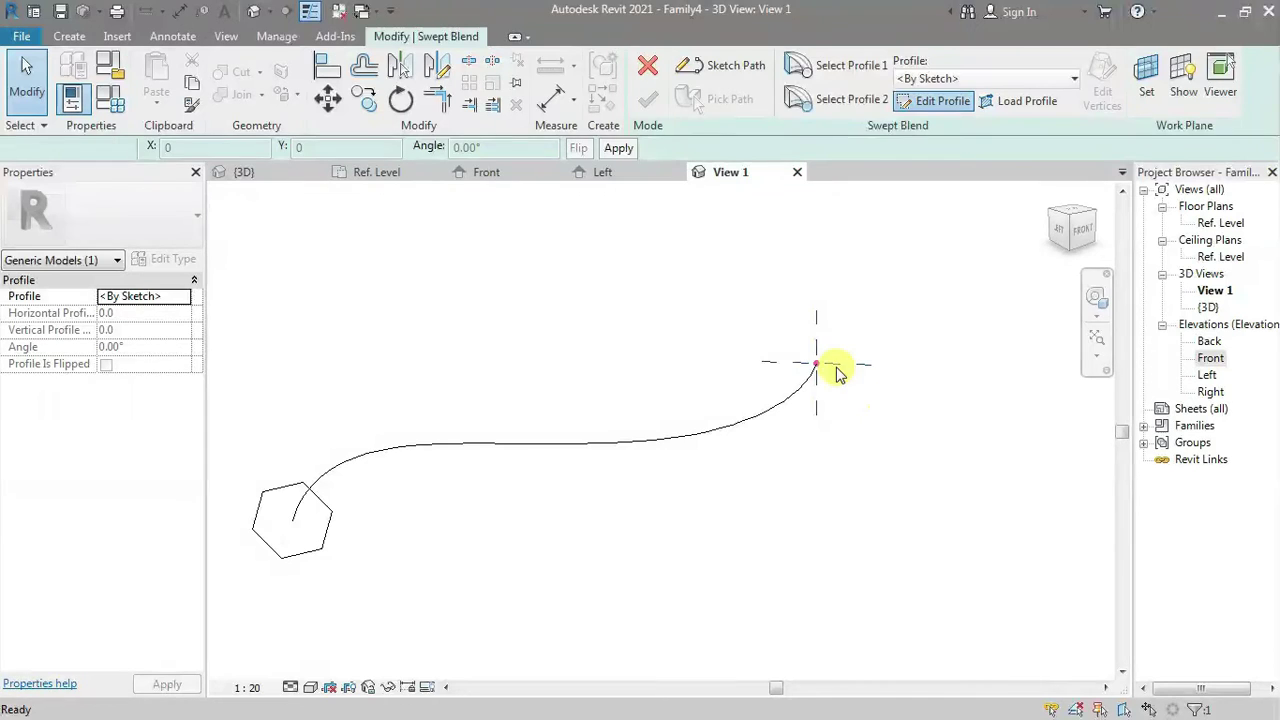
# Show the end work plane and draw a 340 × 340 square centred on the path end.
pyautogui.click(848, 75)
pyautogui.moveTo(908, 466)
pyautogui.keyDown('shift'); pyautogui.mouseDown(button='middle')
pyautogui.moveTo(857, 514)
pyautogui.moveTo(928, 524)
pyautogui.moveTo(951, 451)
pyautogui.moveTo(963, 471)
pyautogui.moveTo(946, 463)
pyautogui.mouseUp(button='middle'); pyautogui.keyUp('shift')
pyautogui.scroll(2, 857, 376)
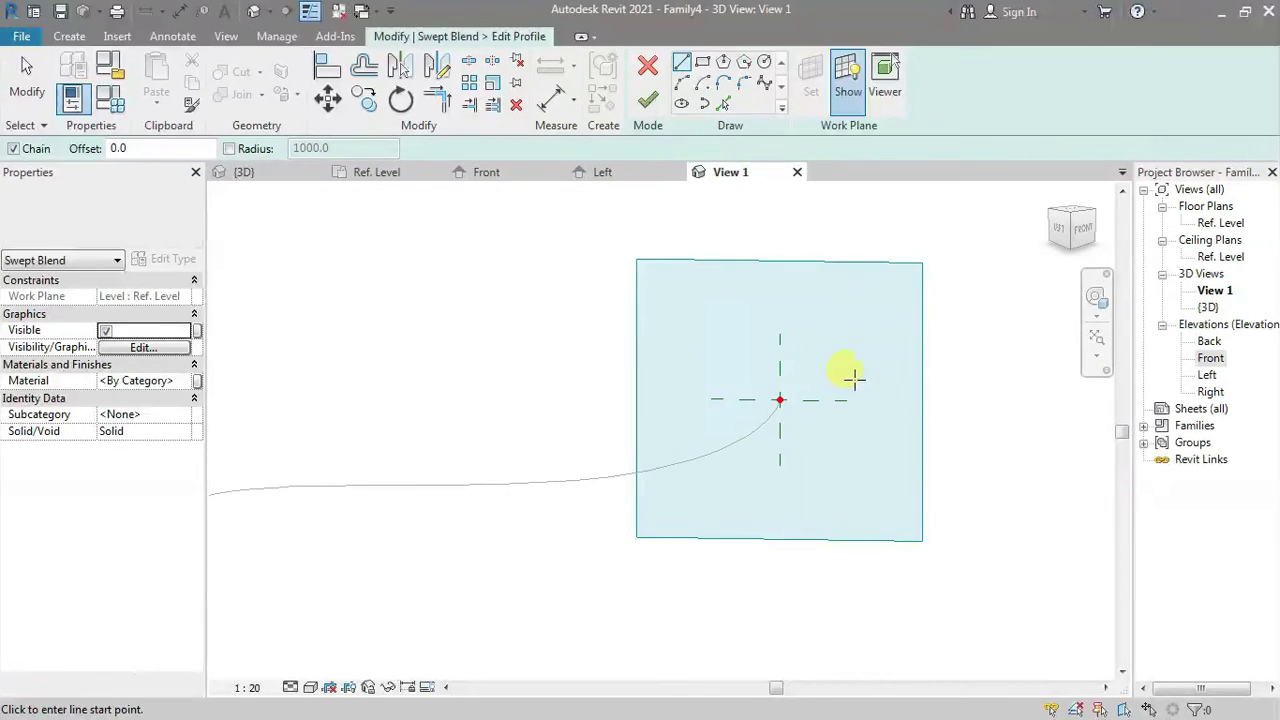
pyautogui.click(702, 62)
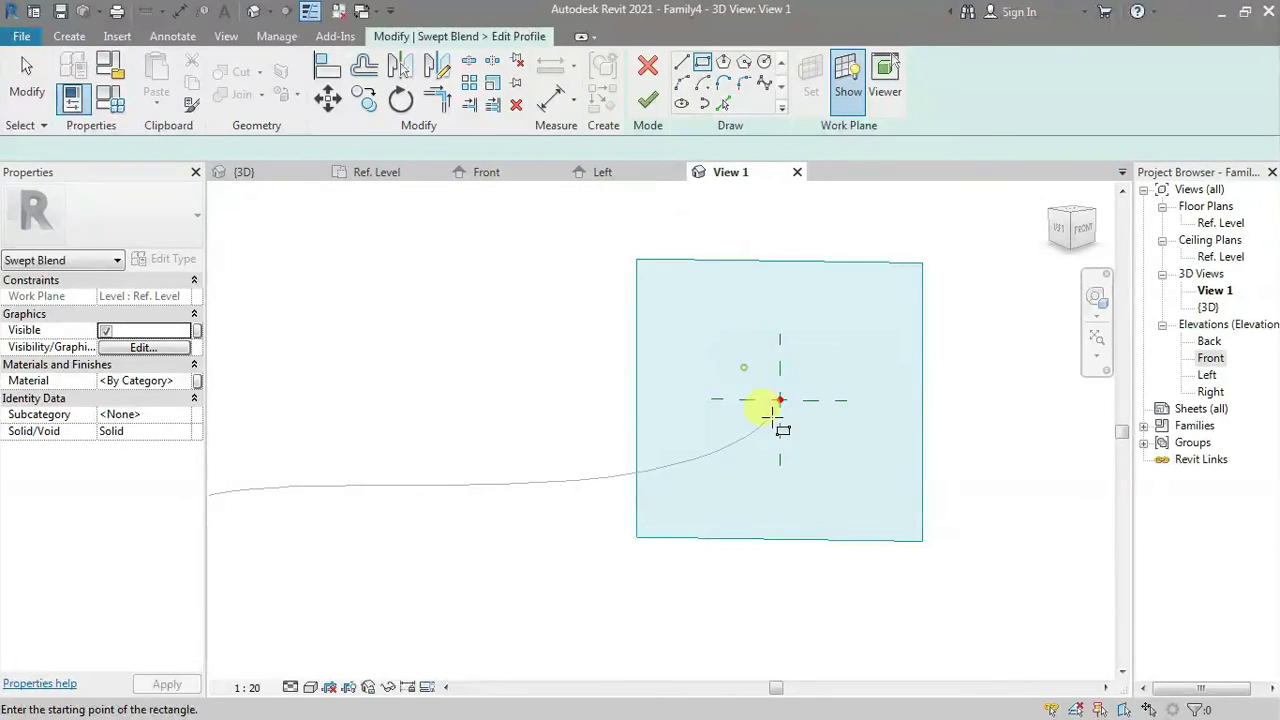
pyautogui.click(819, 442)
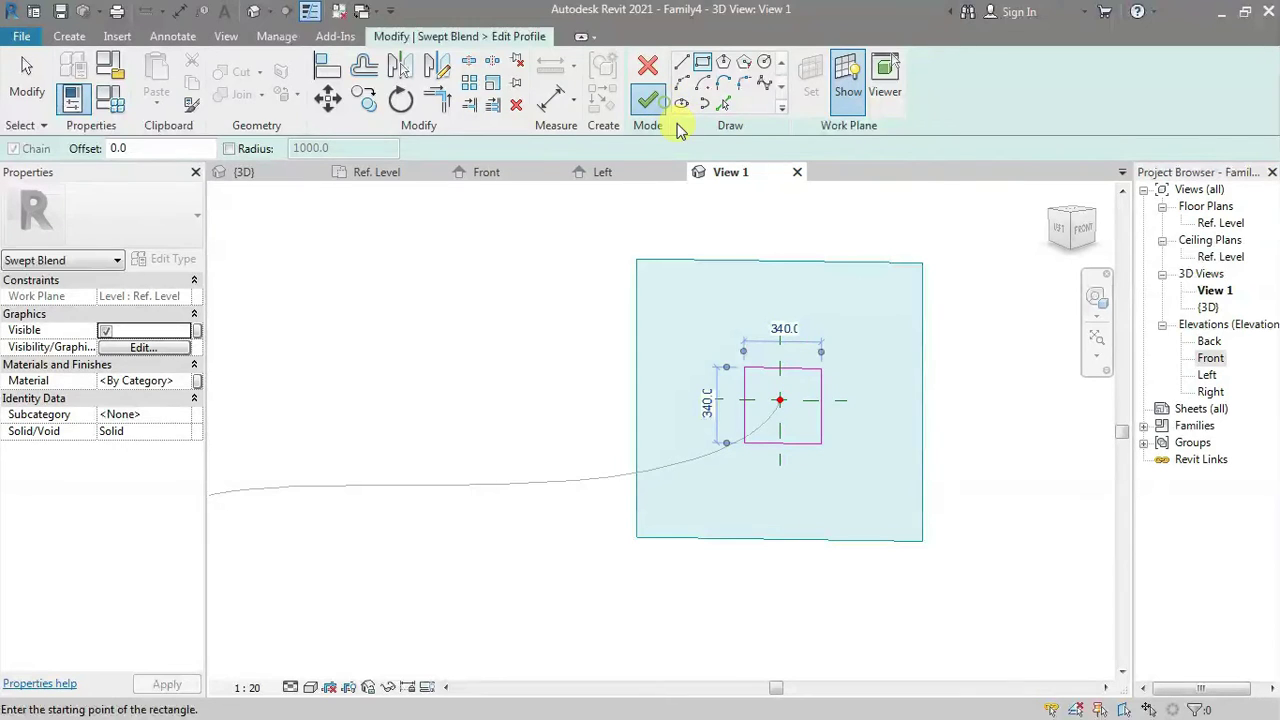
pyautogui.press('Escape')
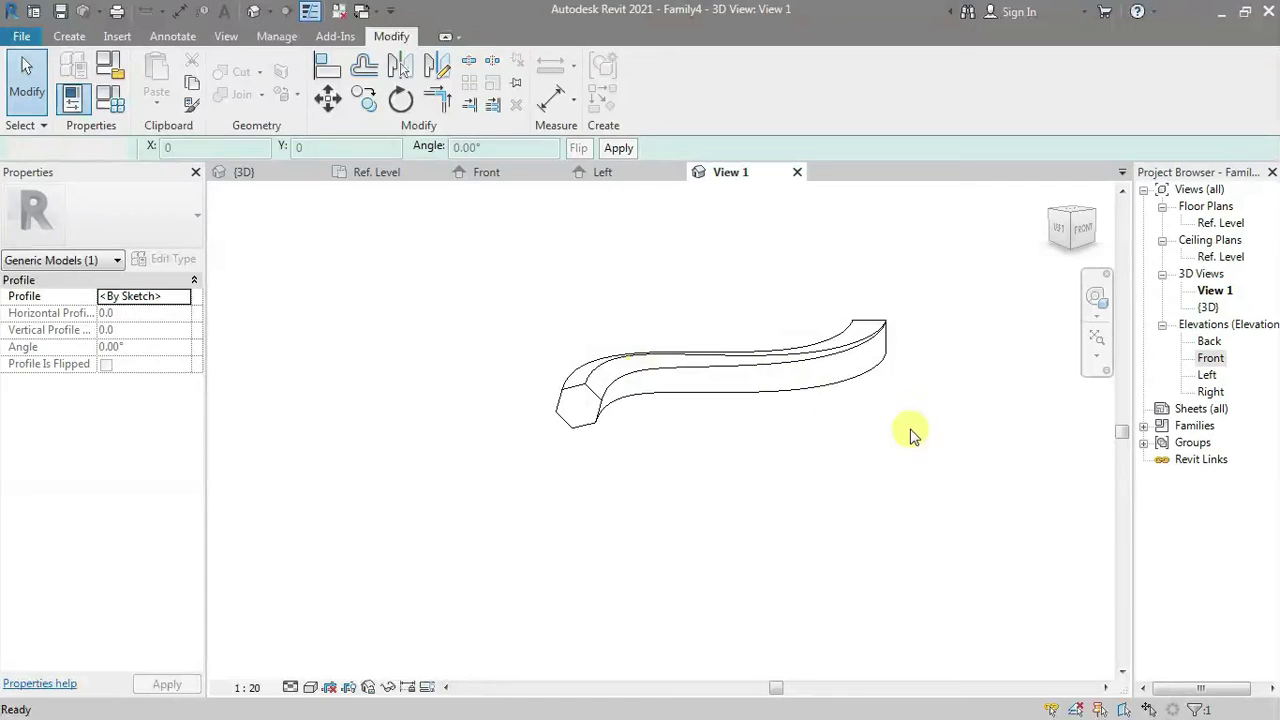
# Orbit to the hexagon-to-square sweep and double-click it to enter edit mode.
pyautogui.keyDown('shift'); pyautogui.moveTo(857, 517); pyautogui.dragTo(837, 497, button='middle'); pyautogui.keyUp('shift')
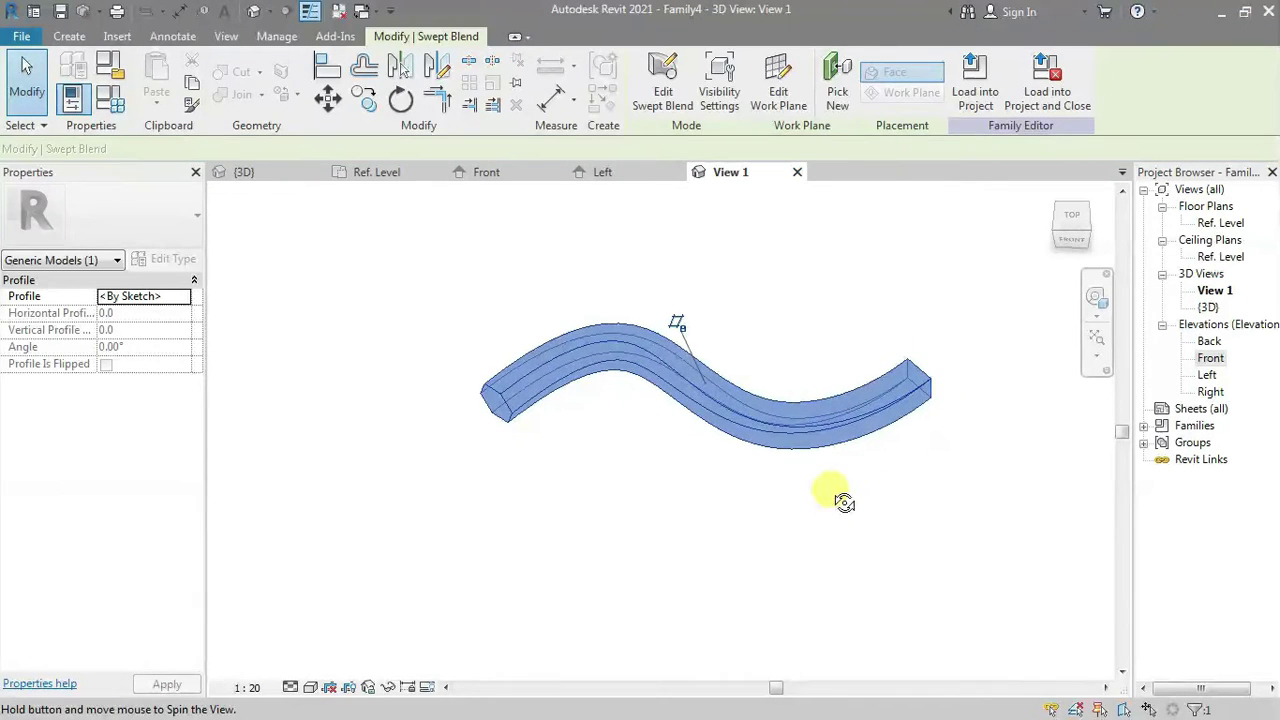
pyautogui.click(820, 440)
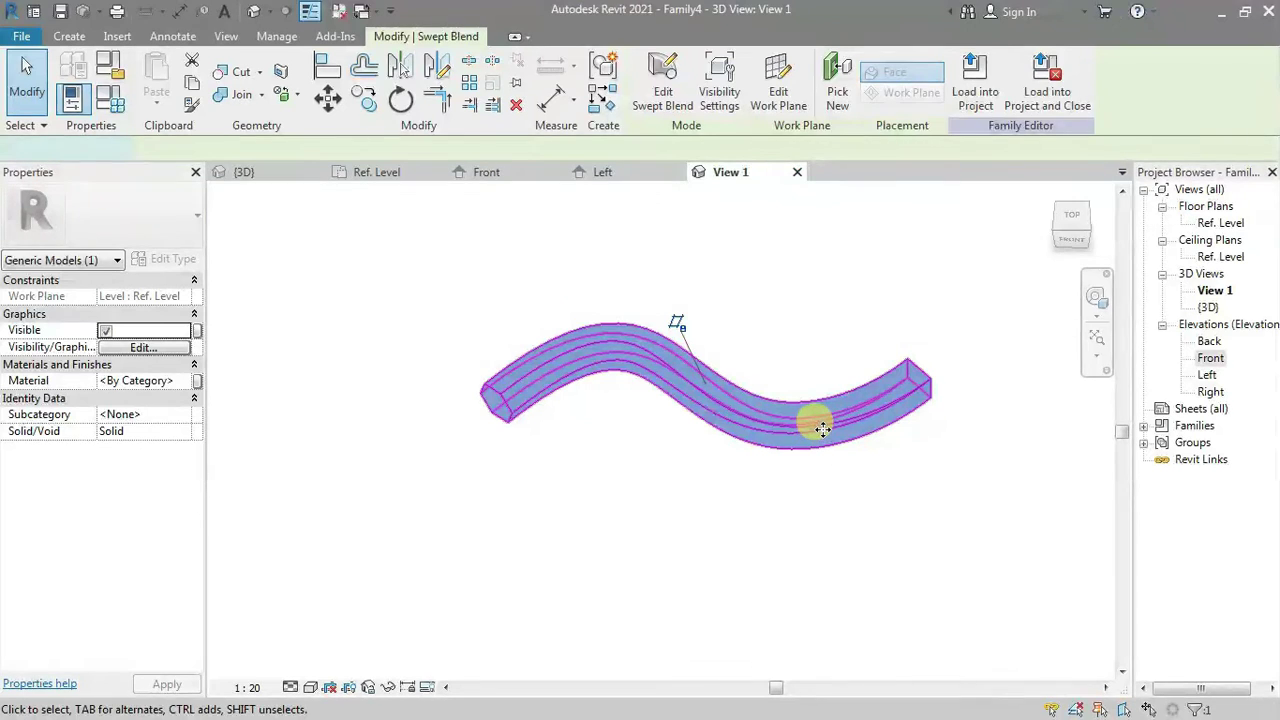
pyautogui.doubleClick(822, 428)
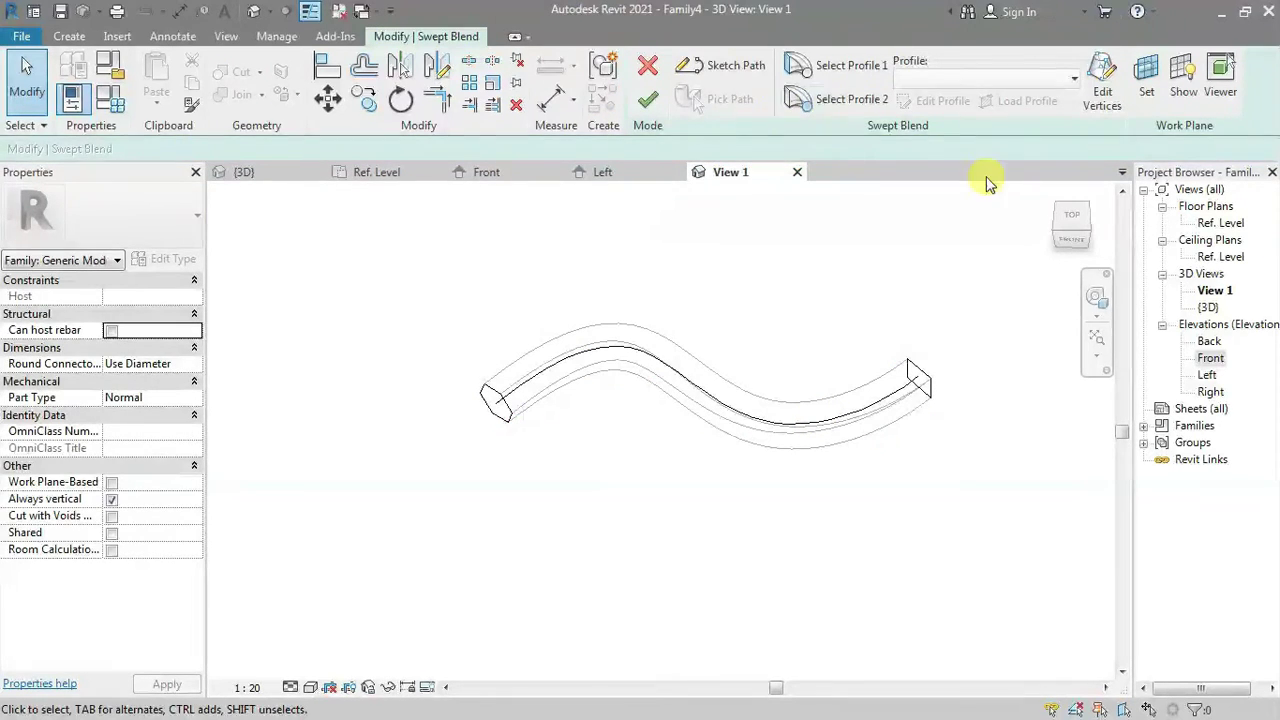
# Twist the profiles' vertex connections left, then finish the swept blend.
pyautogui.click(1102, 75)
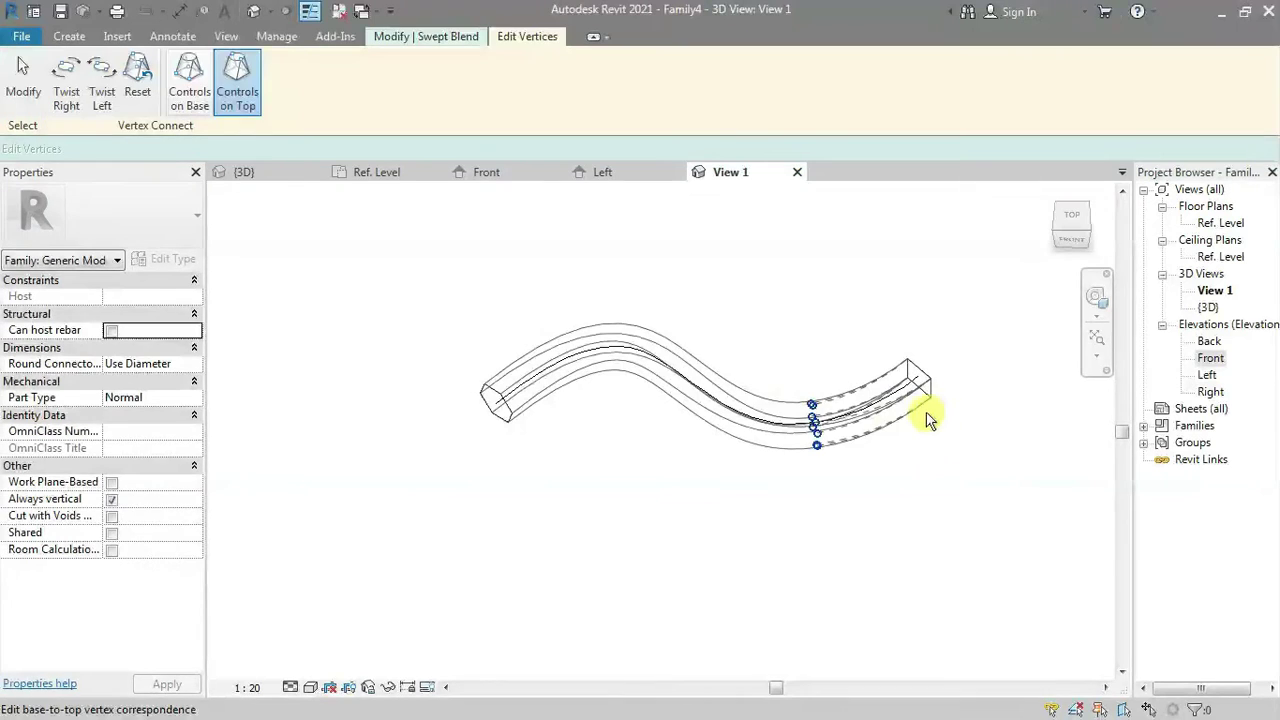
pyautogui.click(102, 75)
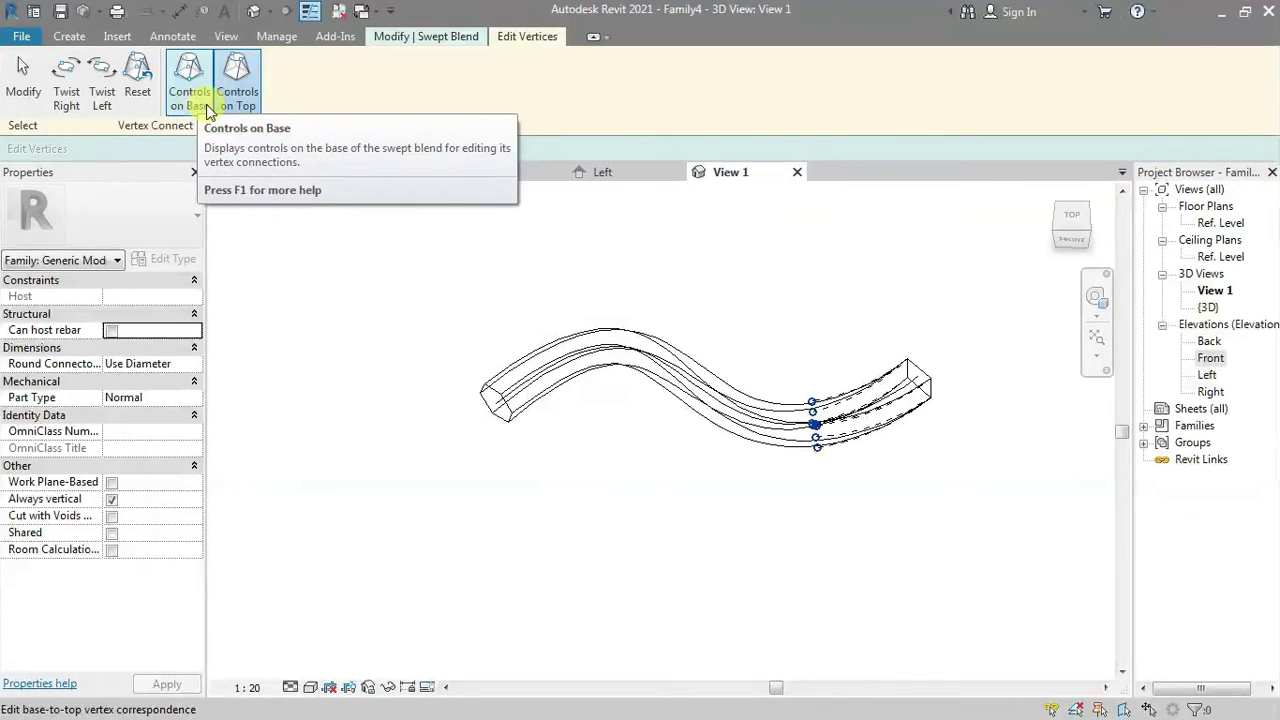
pyautogui.click(23, 75)
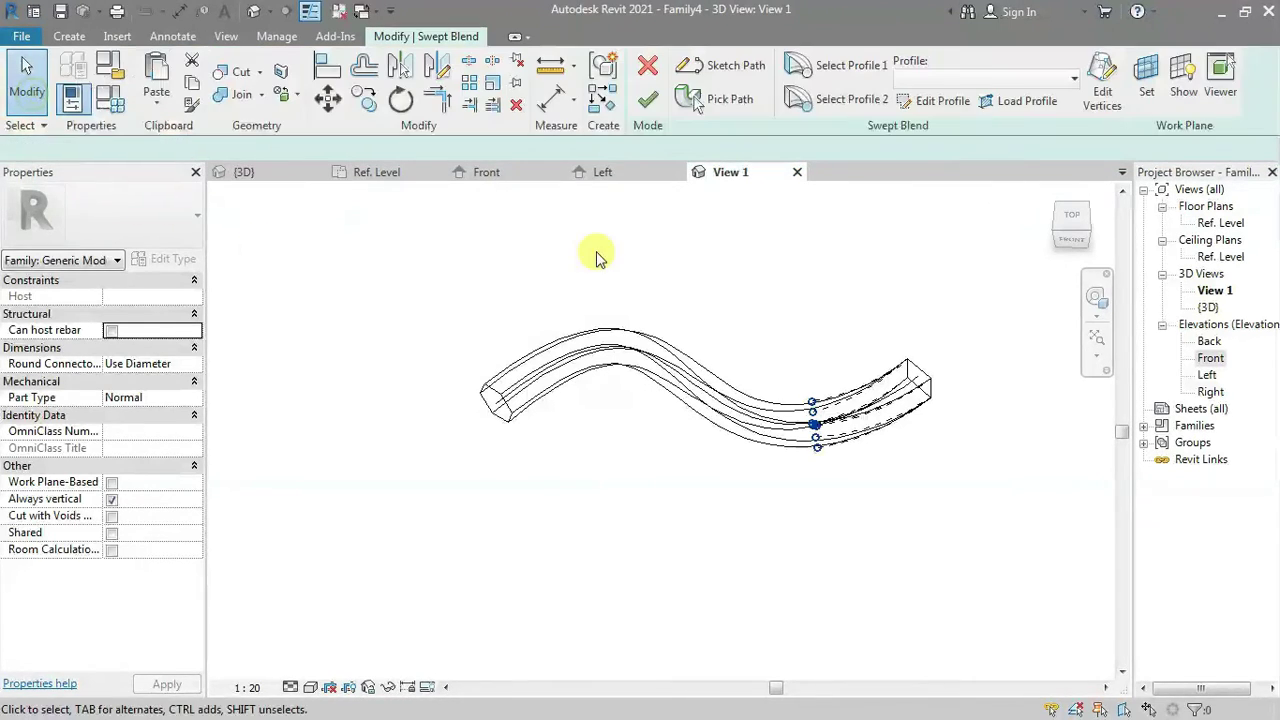
pyautogui.click(645, 100)
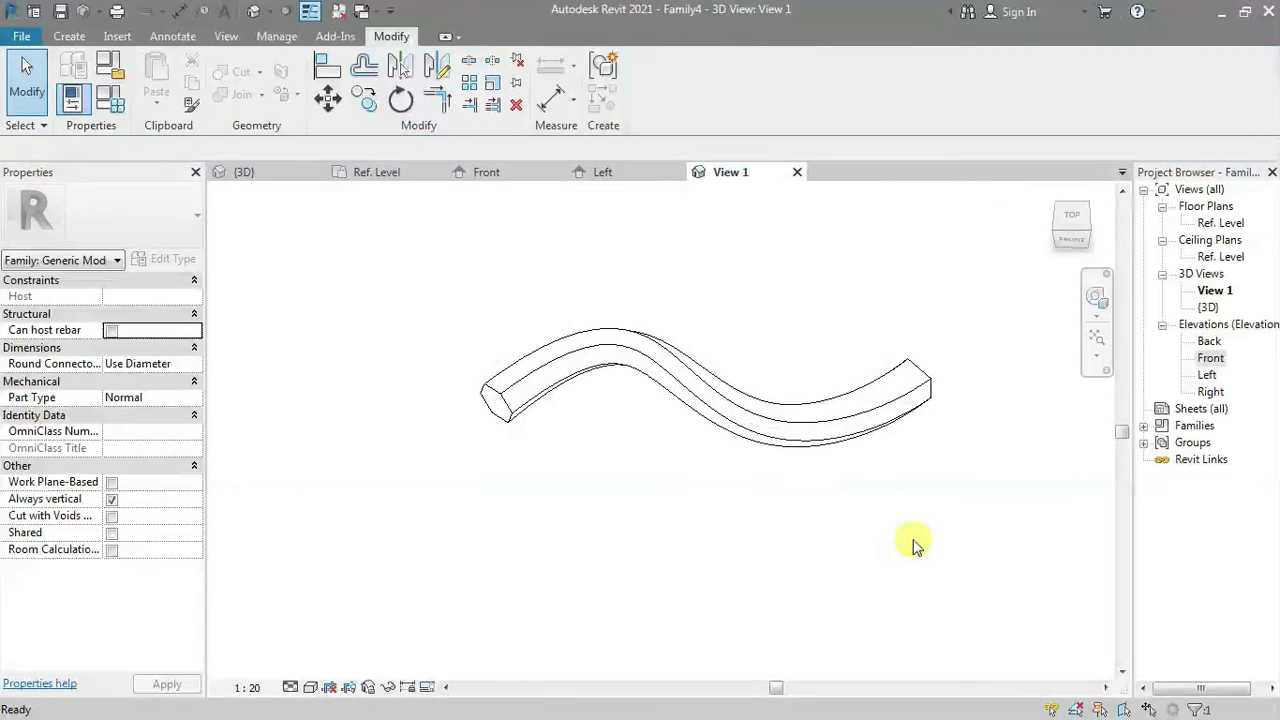
# Orbit around the swept blend to show the hexagon end, then list Void Forms.
pyautogui.moveTo(780, 523)
pyautogui.keyDown('shift'); pyautogui.mouseDown(button='middle')
pyautogui.moveTo(836, 361)
pyautogui.moveTo(851, 457)
pyautogui.mouseUp(button='middle'); pyautogui.keyUp('shift')
pyautogui.press('Escape')
pyautogui.moveTo(937, 409)
pyautogui.keyDown('shift'); pyautogui.mouseDown(button='middle')
pyautogui.moveTo(931, 467)
pyautogui.moveTo(894, 554)
pyautogui.moveTo(865, 550)
pyautogui.mouseUp(button='middle'); pyautogui.keyUp('shift')
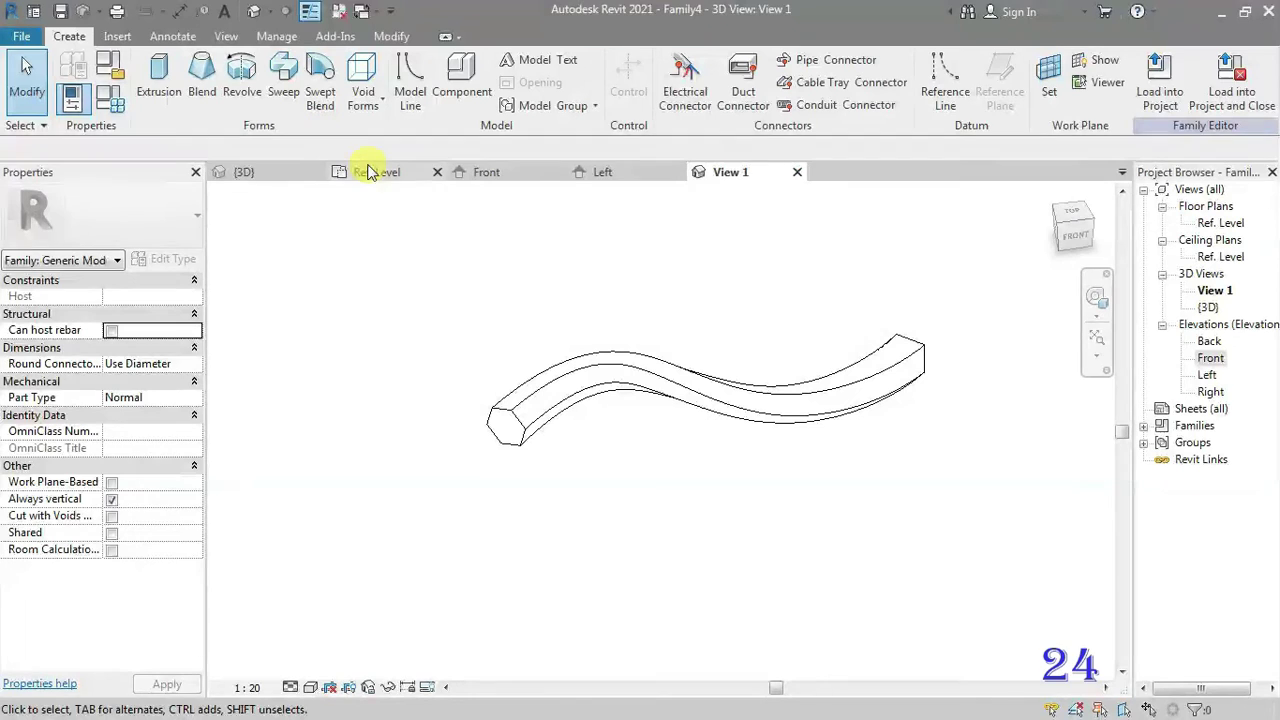
pyautogui.click(380, 108)
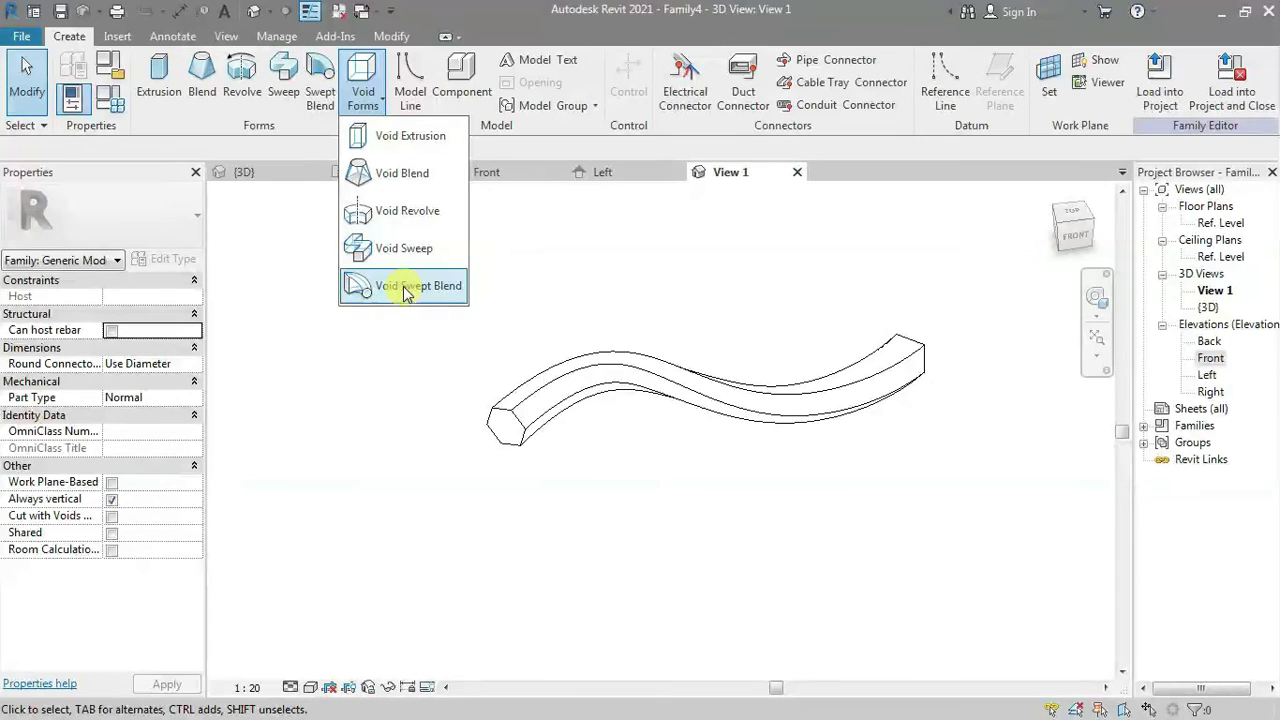
# Set the swept blend's Solid/Void property to Void, apply, and orbit to view it upright.
pyautogui.click(521, 247)
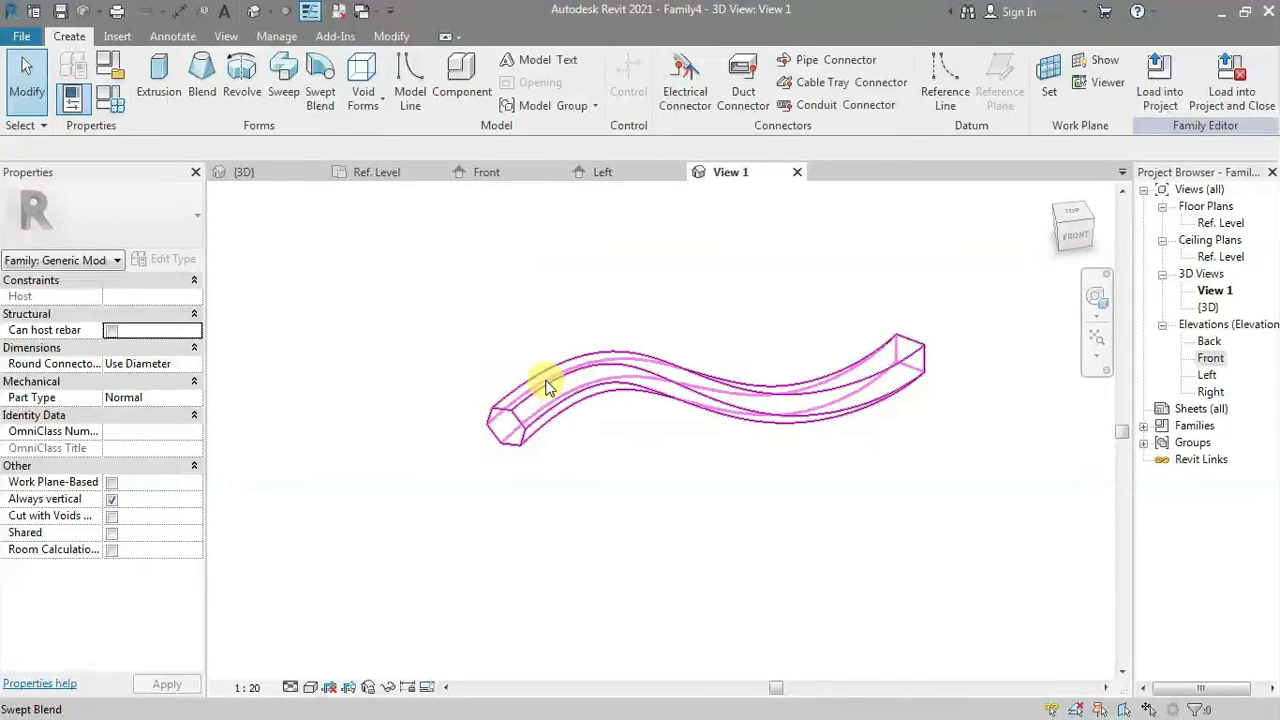
pyautogui.click(621, 490)
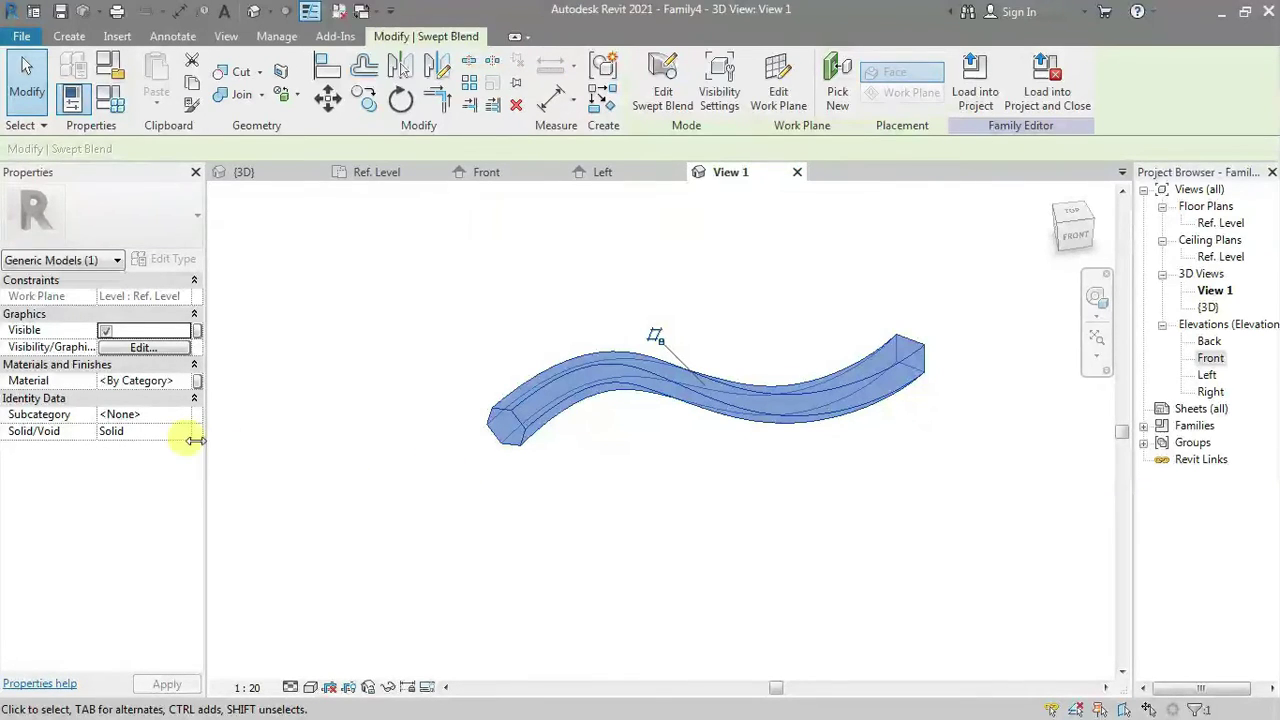
pyautogui.click(150, 431)
pyautogui.click(177, 431)
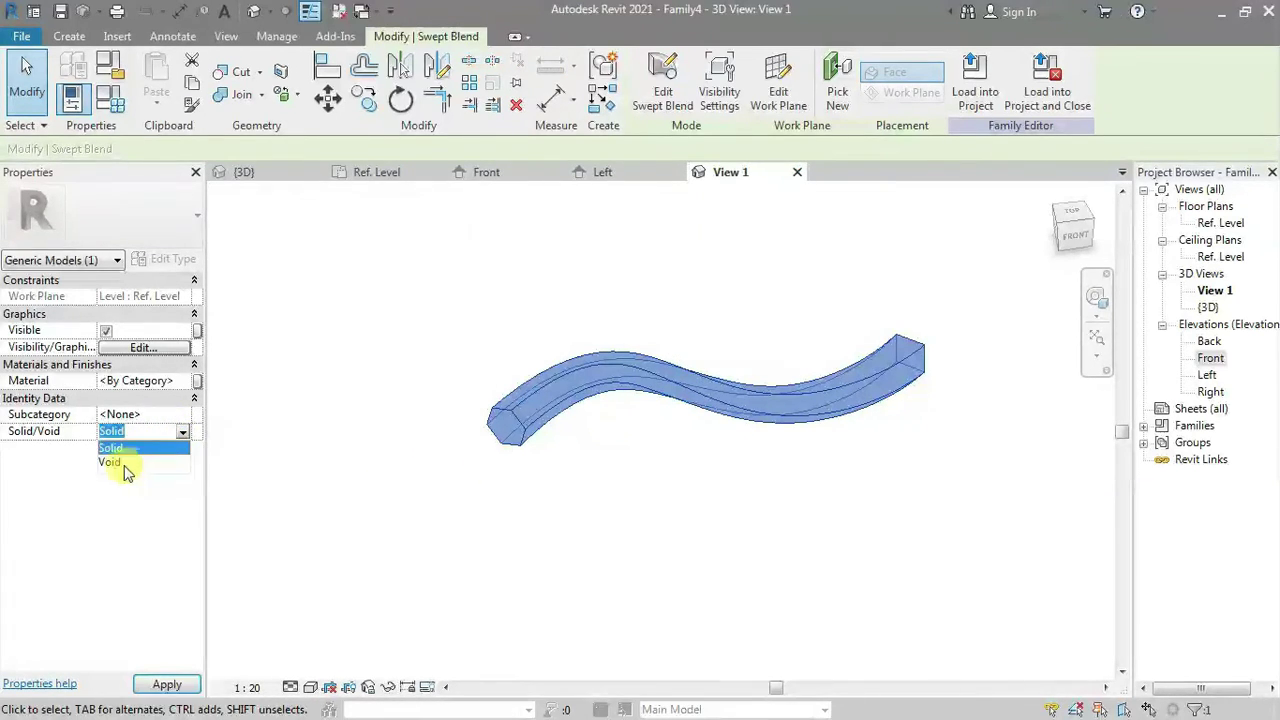
pyautogui.click(112, 463)
pyautogui.click(706, 492)
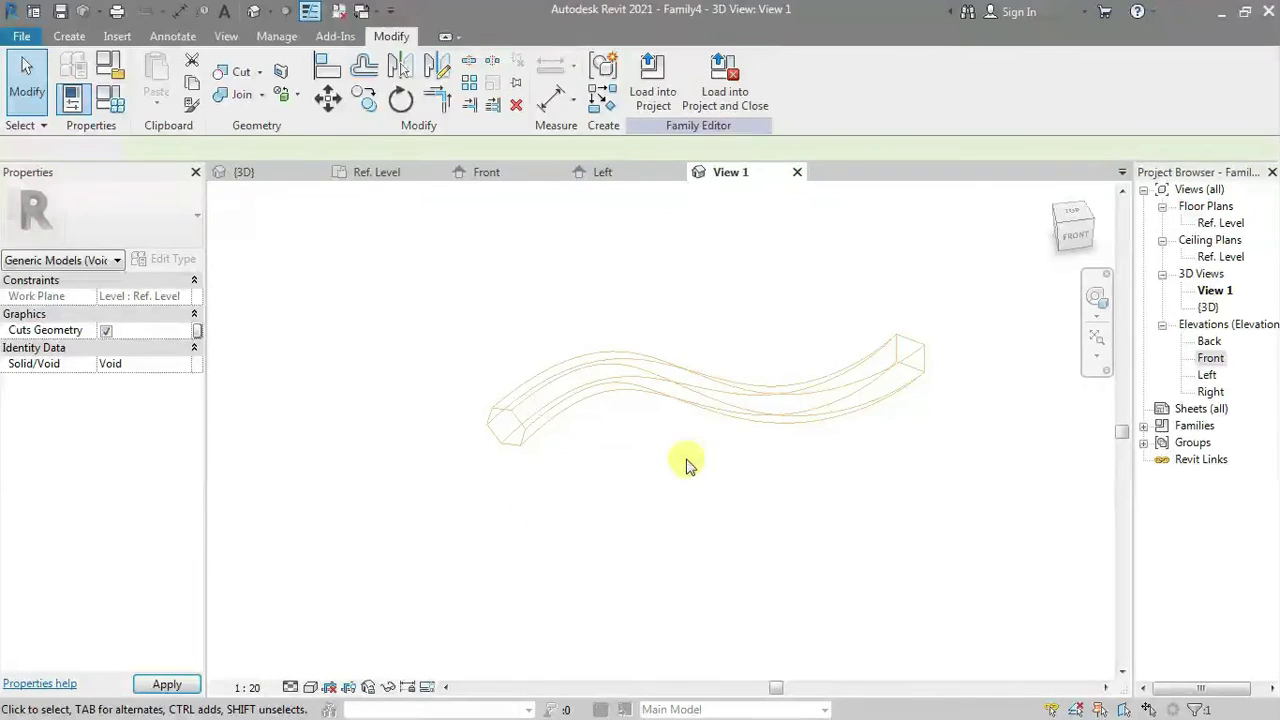
pyautogui.moveTo(614, 466)
pyautogui.keyDown('shift'); pyautogui.mouseDown(button='middle')
pyautogui.moveTo(787, 451)
pyautogui.moveTo(778, 441)
pyautogui.mouseUp(button='middle'); pyautogui.keyUp('shift')
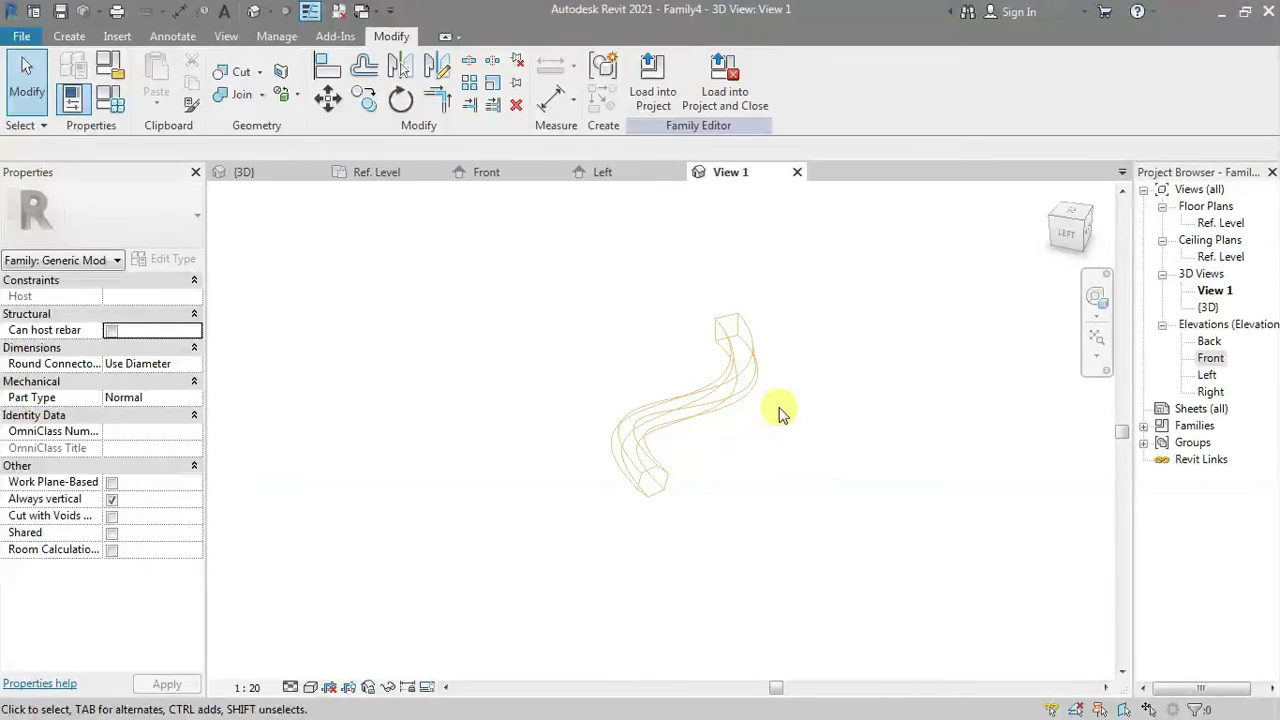
pyautogui.click(84, 42)
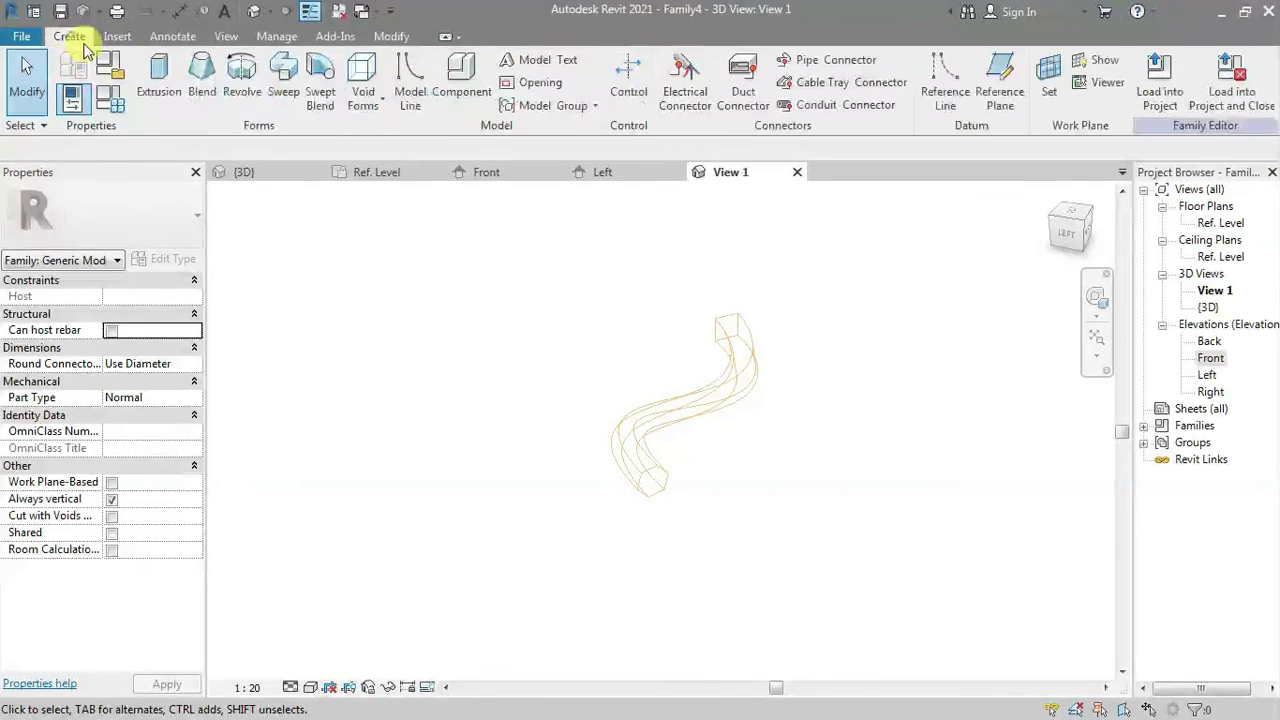
# Change the swept blend's Solid/Void property from Void back to Solid in Properties and apply.
pyautogui.click(364, 95)
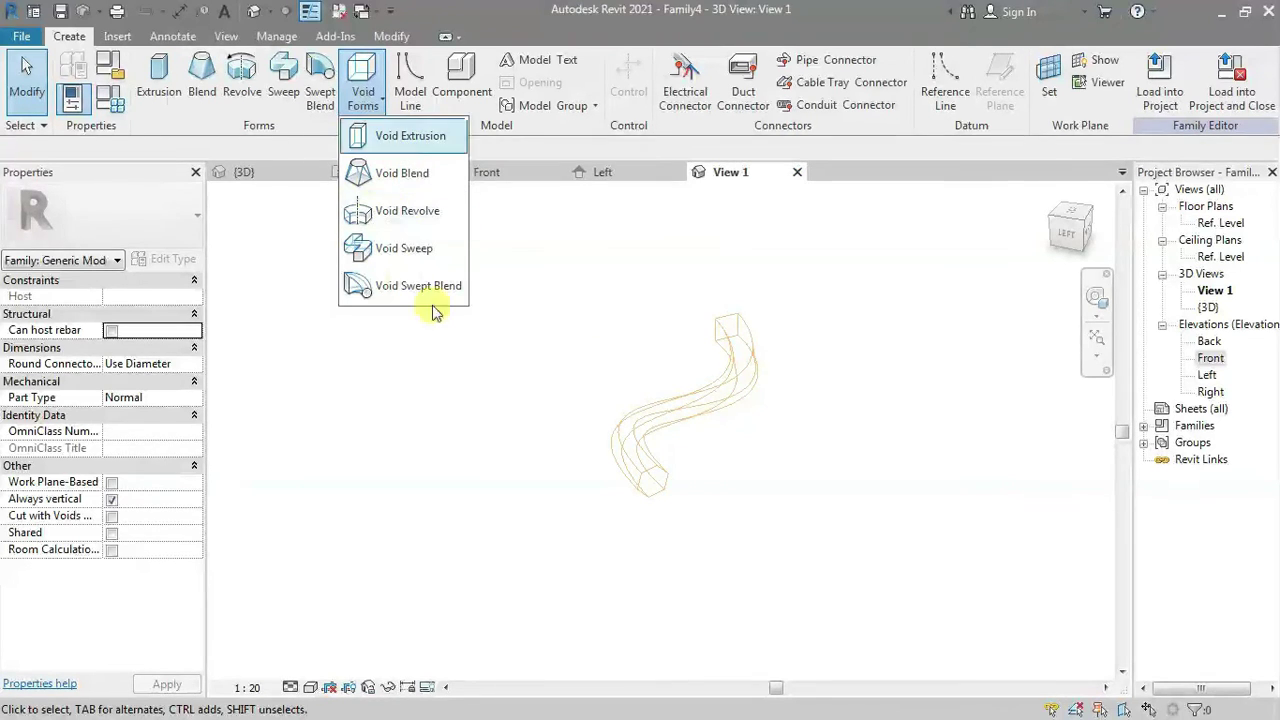
pyautogui.click(577, 364)
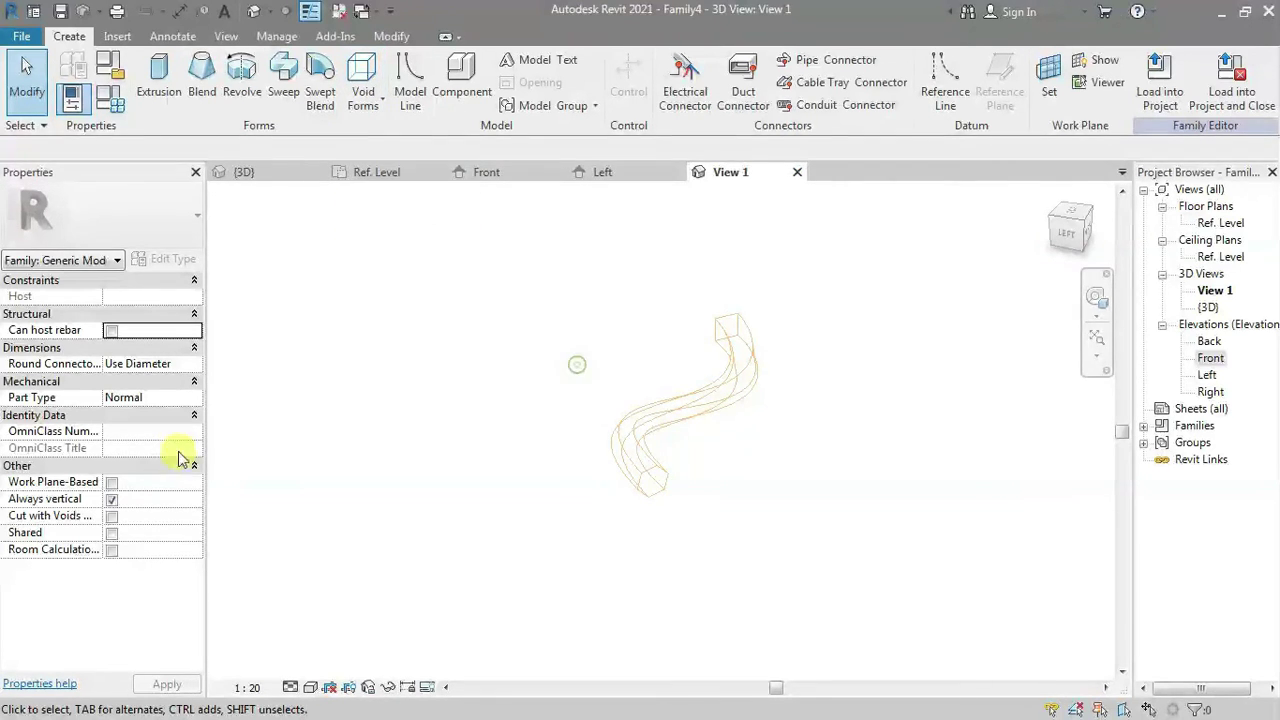
pyautogui.click(643, 456)
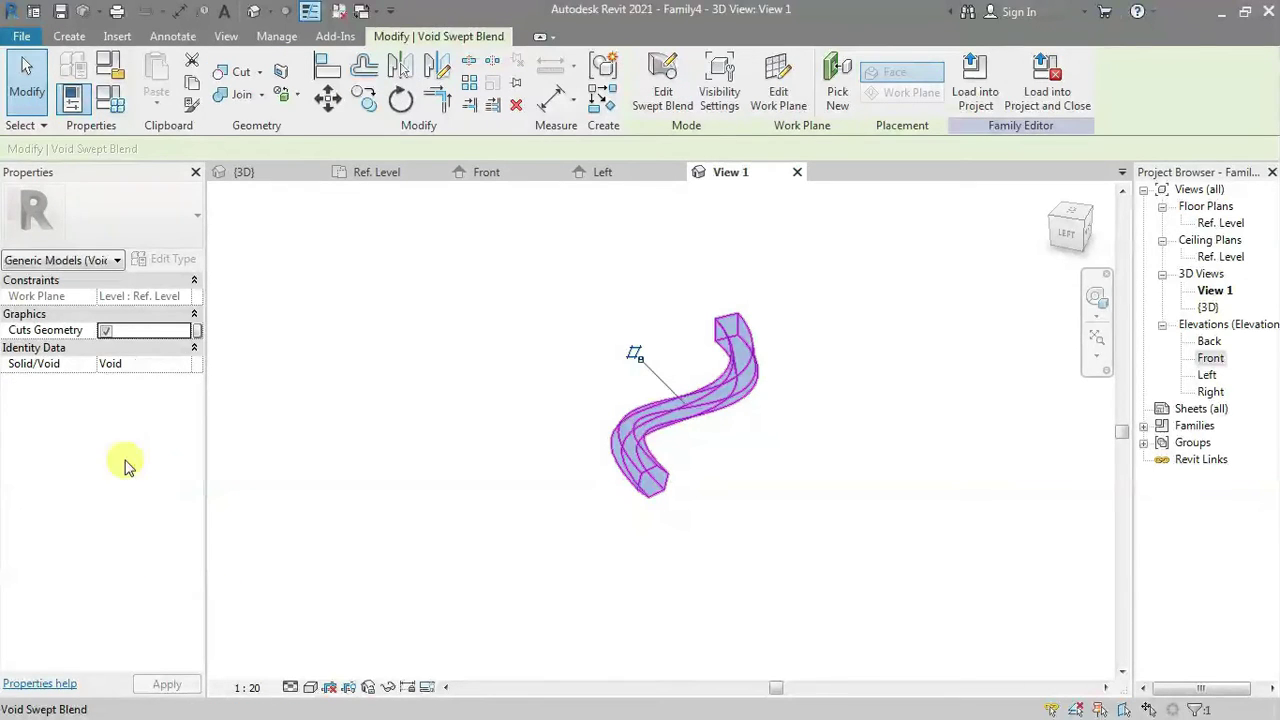
pyautogui.click(185, 366)
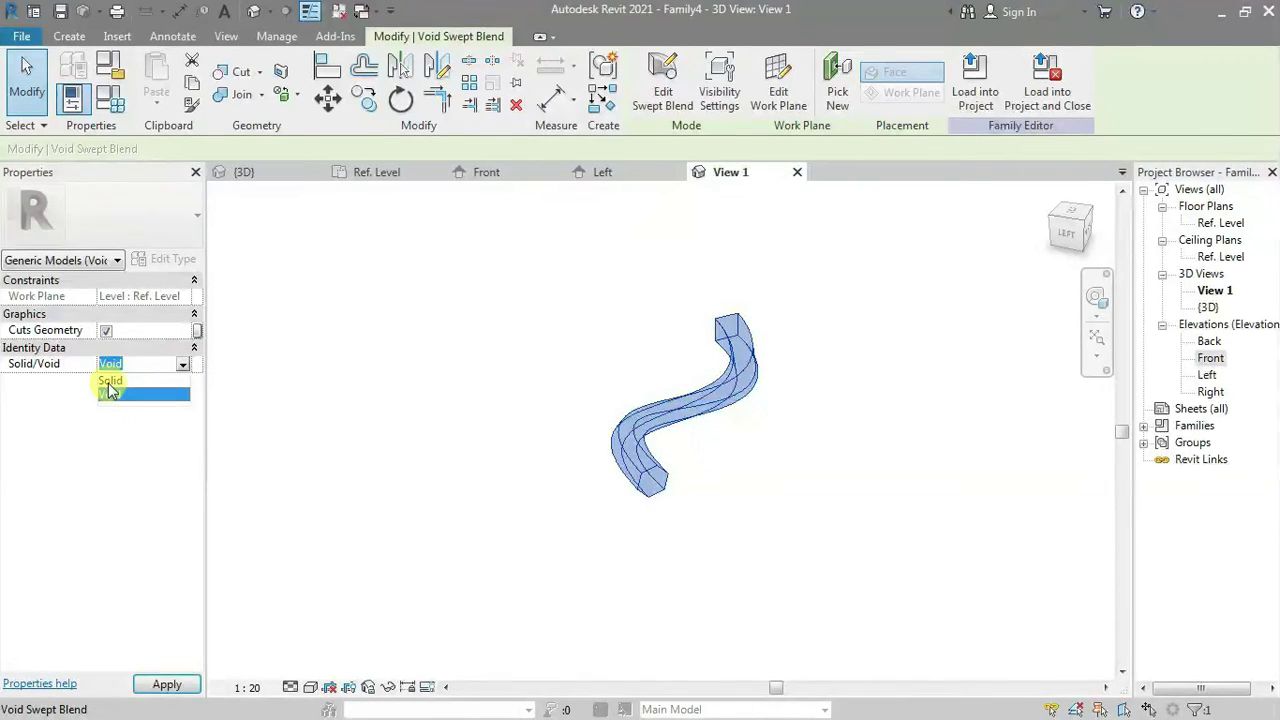
pyautogui.click(109, 381)
pyautogui.click(843, 514)
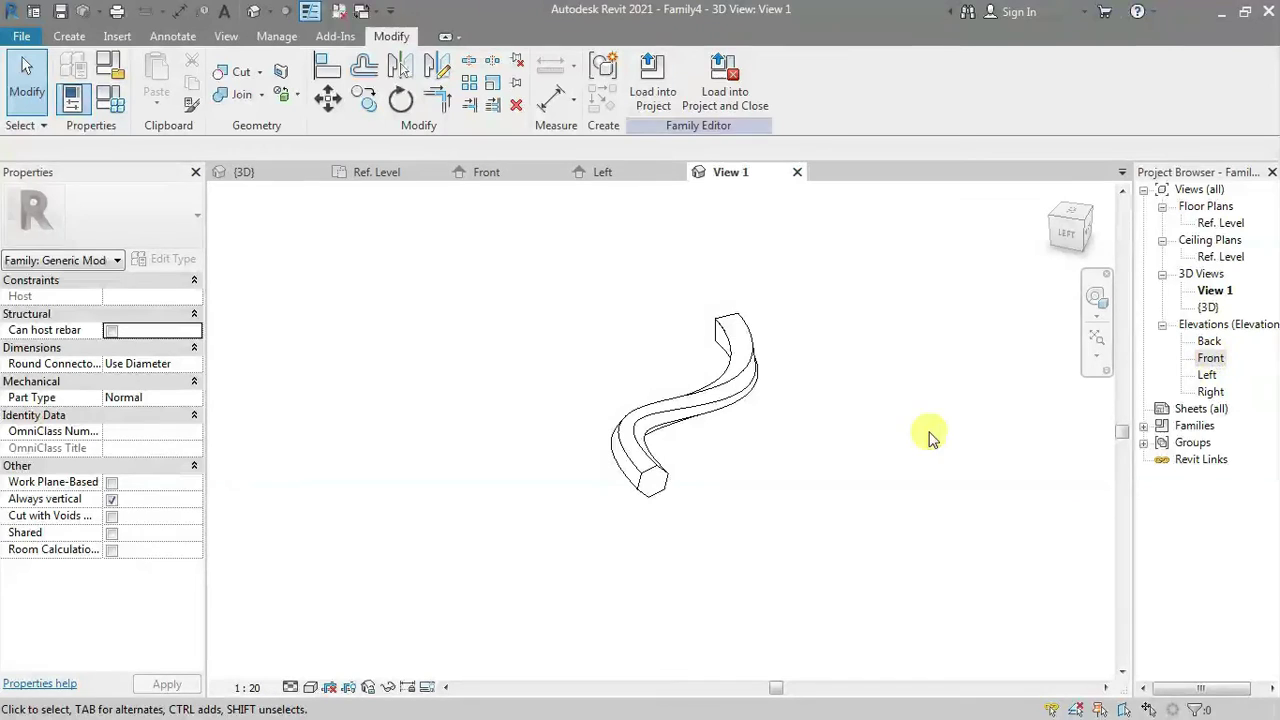
pyautogui.click(738, 404)
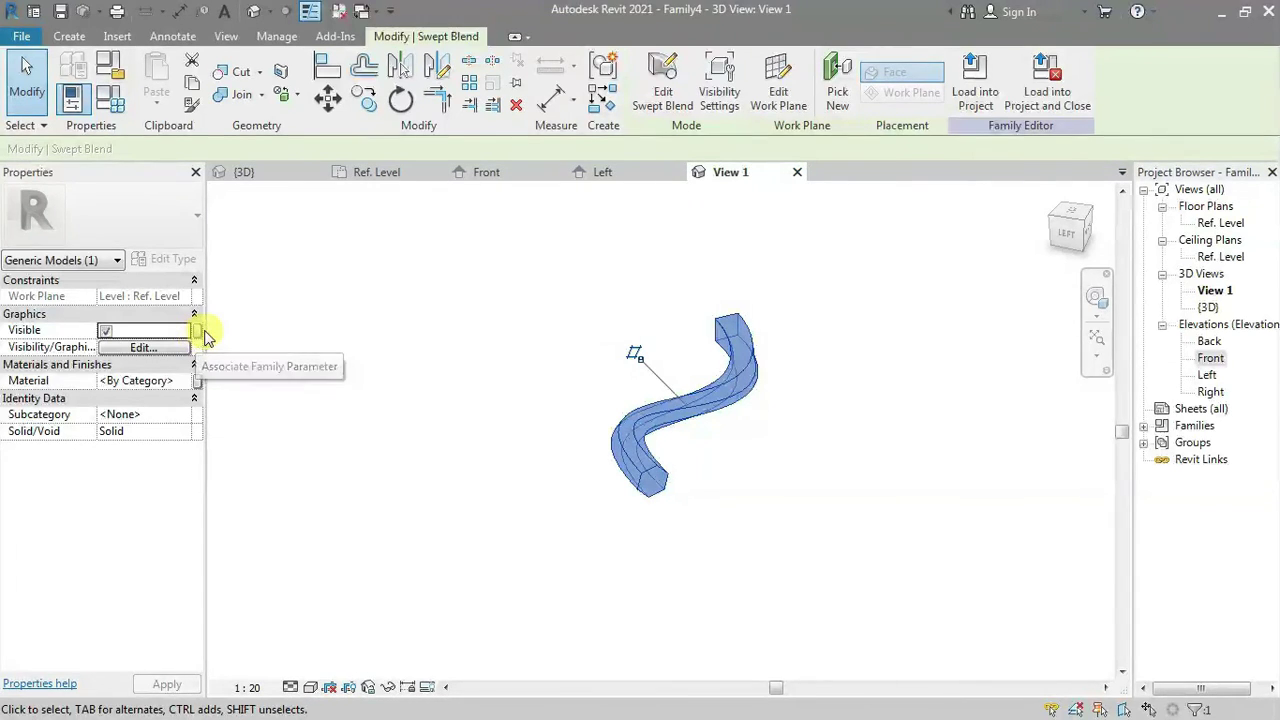
pyautogui.click(150, 350)
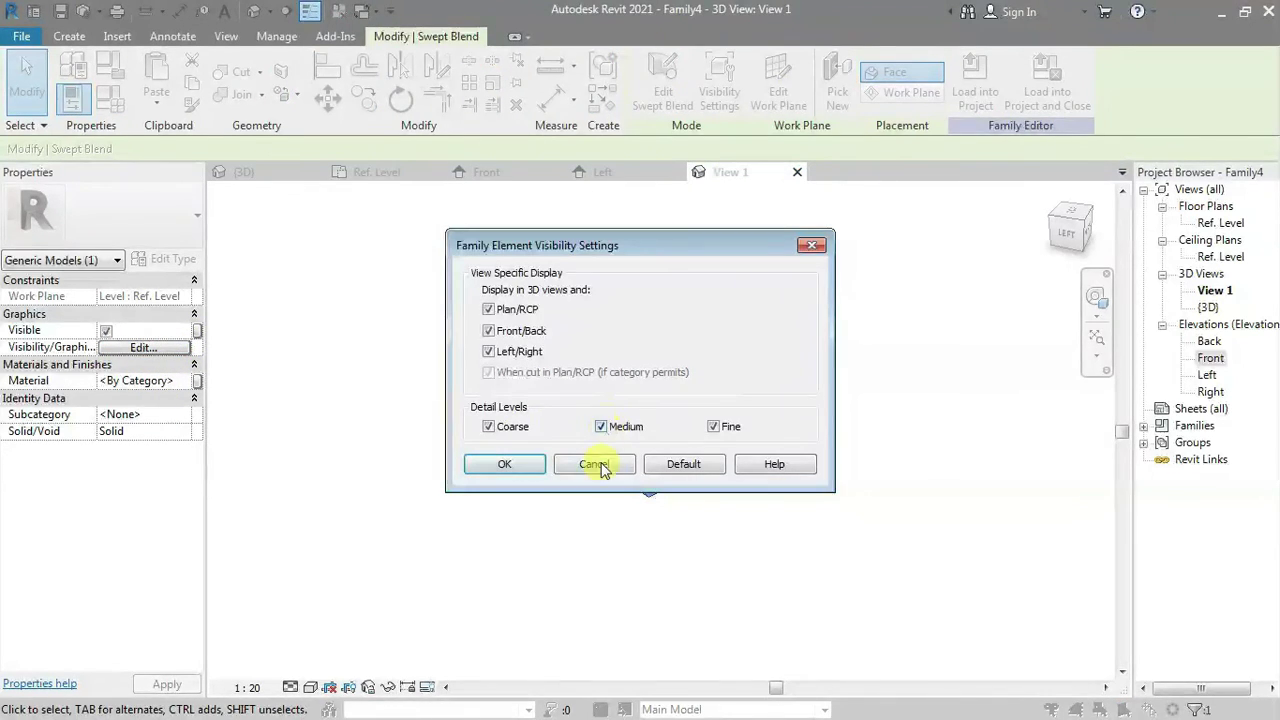
pyautogui.moveTo(647, 257)
pyautogui.mouseDown()
pyautogui.moveTo(620, 251)
pyautogui.moveTo(614, 374)
pyautogui.moveTo(607, 296)
pyautogui.mouseUp()
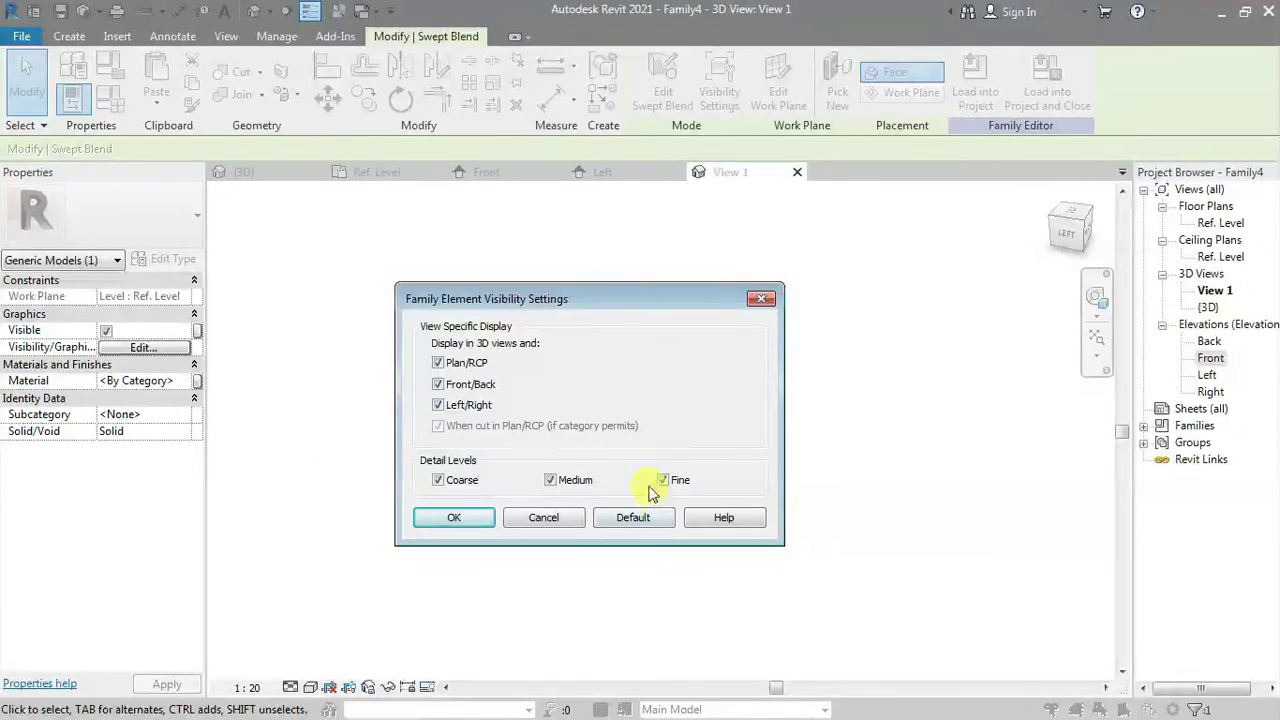
pyautogui.click(760, 301)
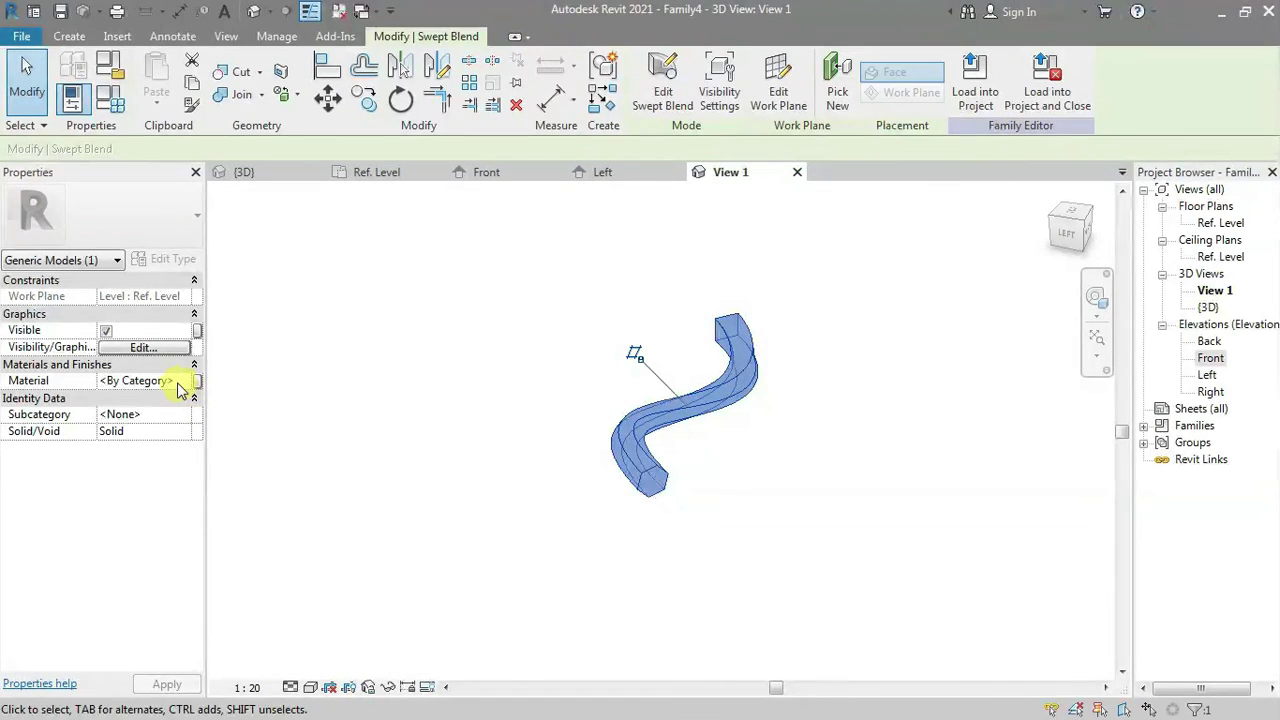